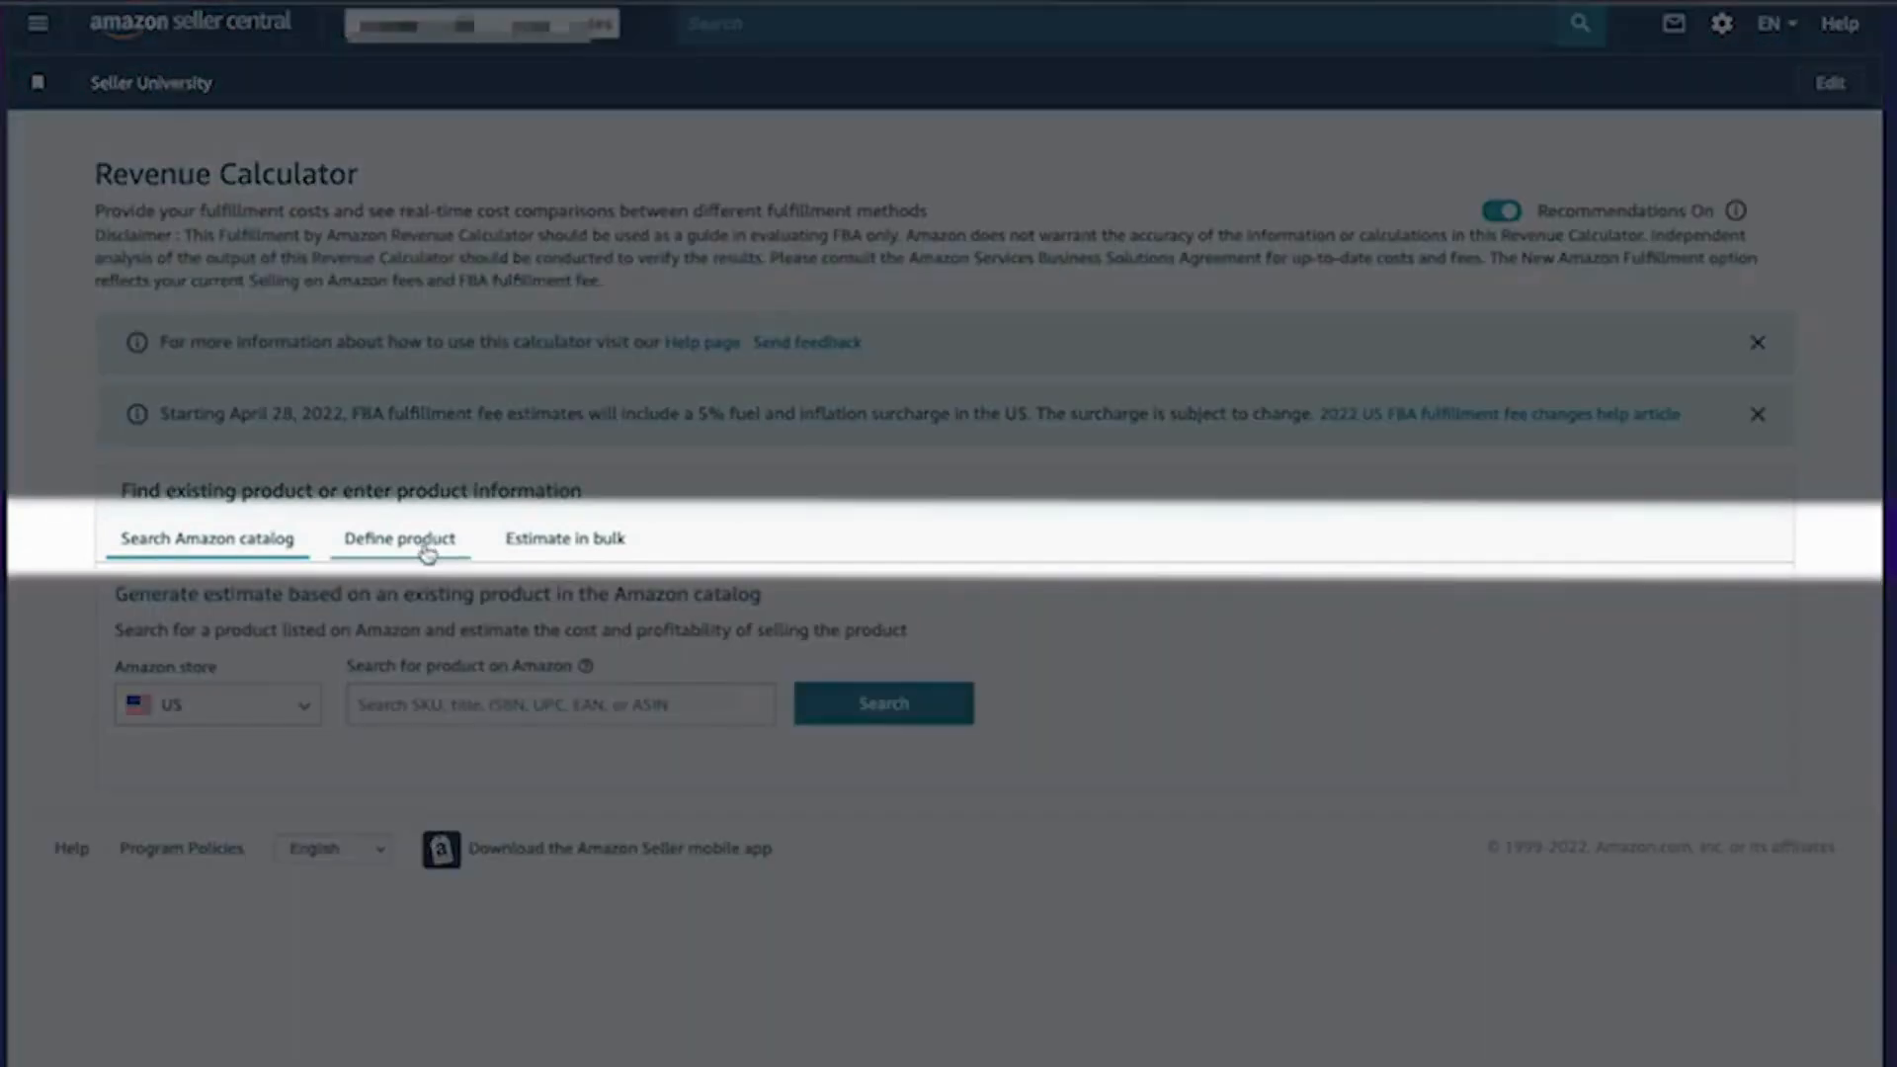
- Look through the product definition, bulk estimate and catalog search modes and the available Amazon stores
left_click(426, 554)
left_click(531, 549)
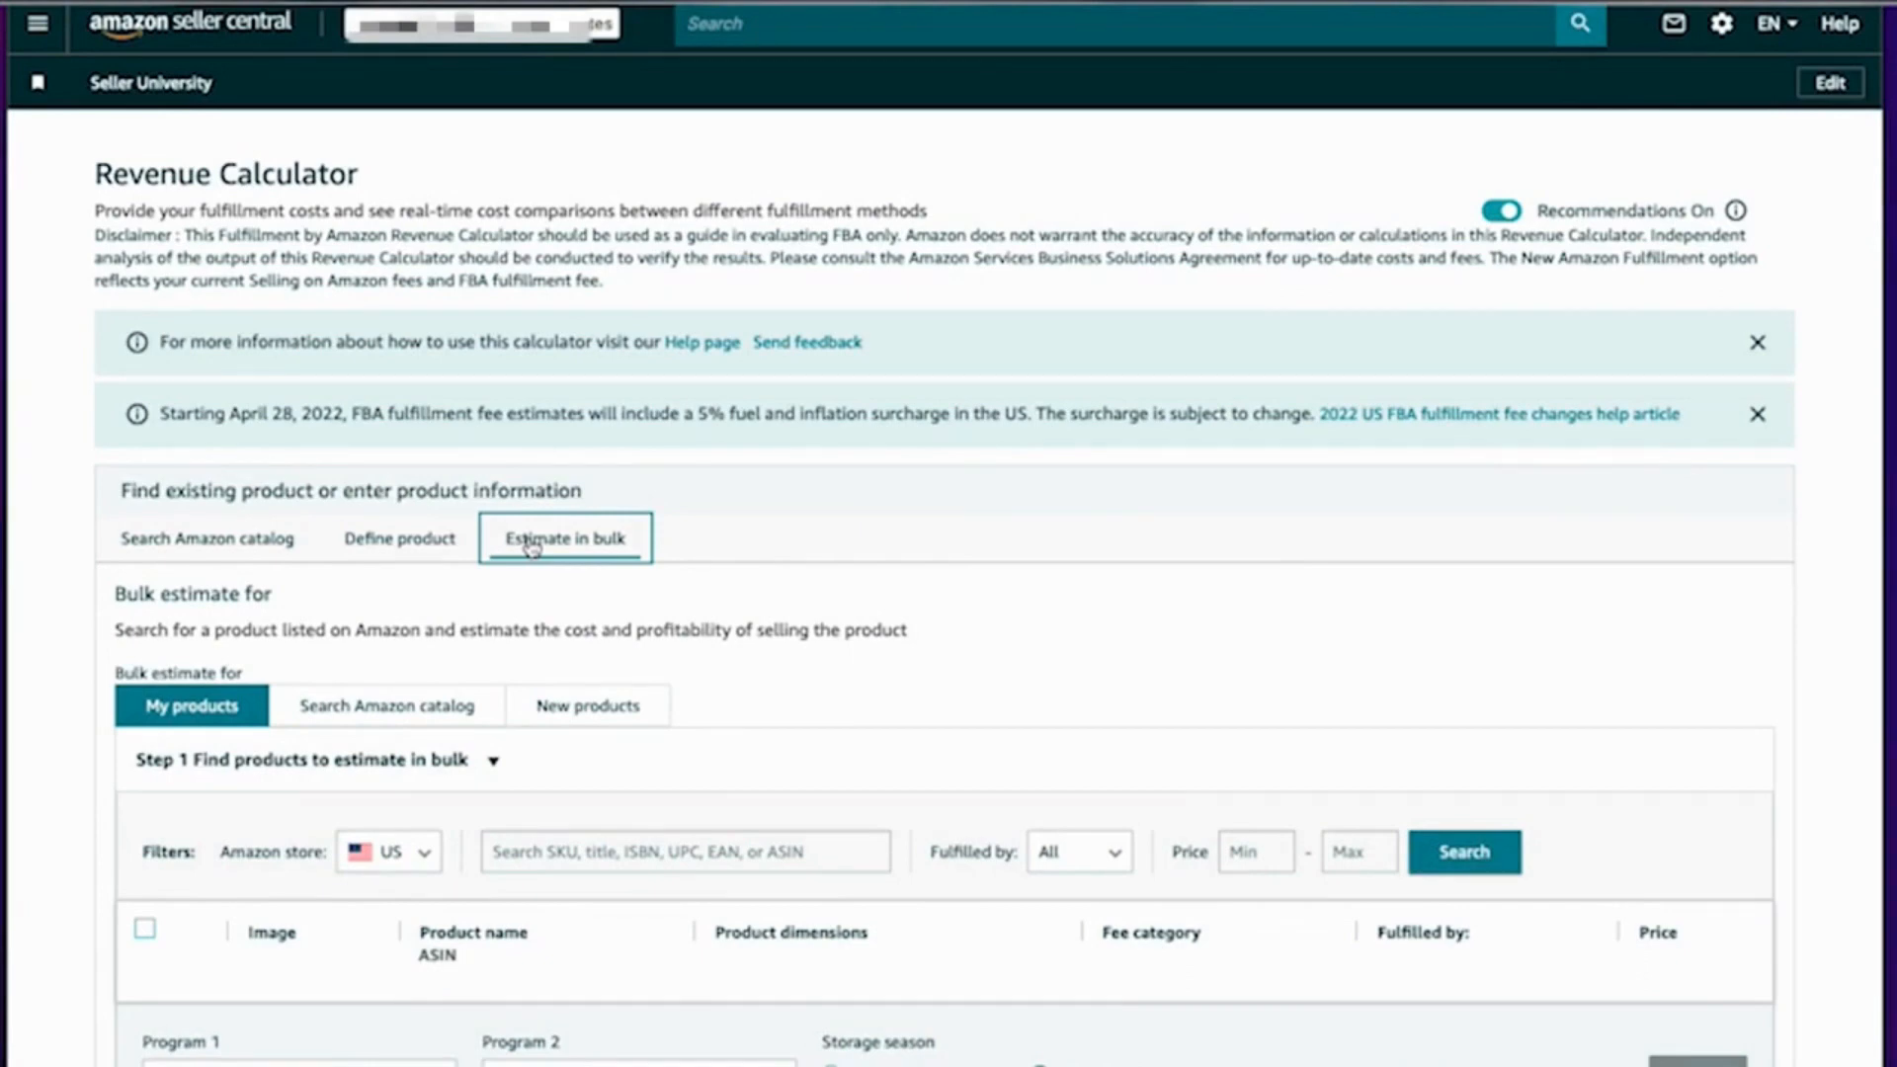
left_click(183, 541)
left_click(297, 705)
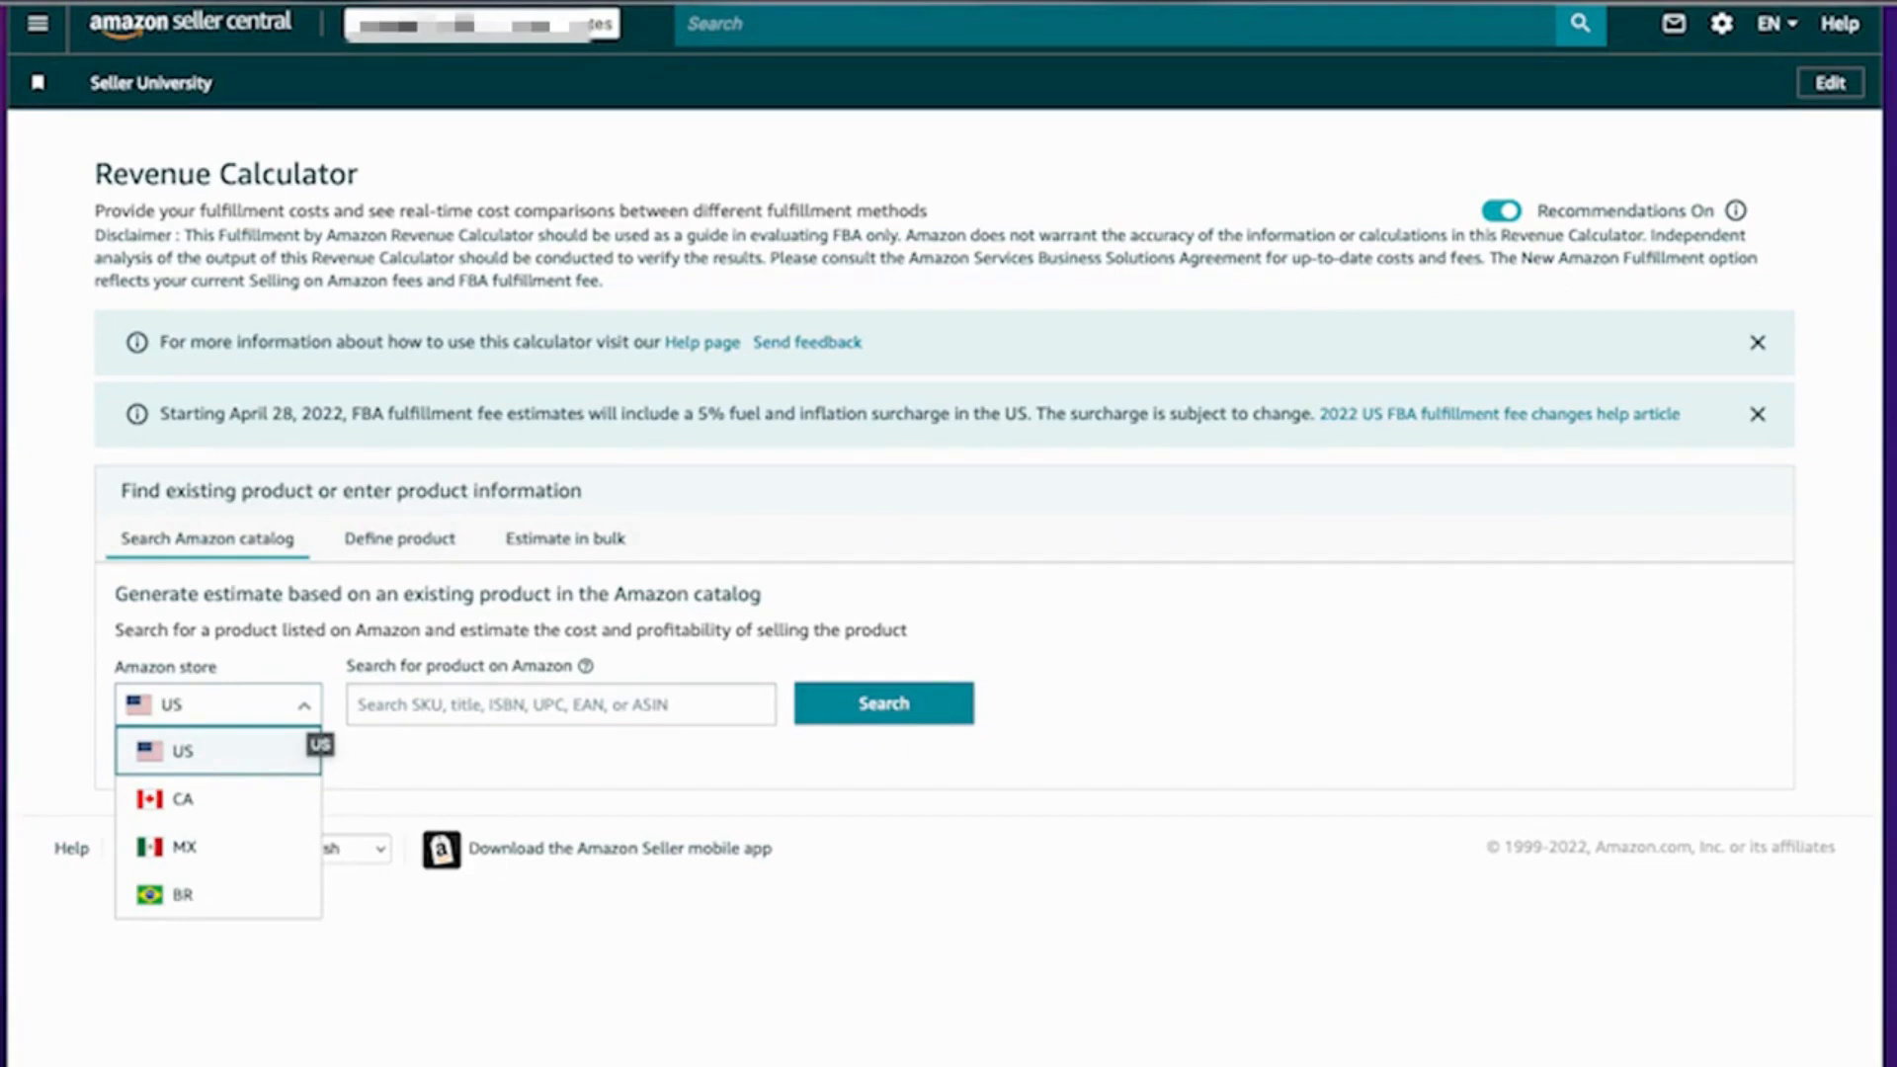
left_click(181, 546)
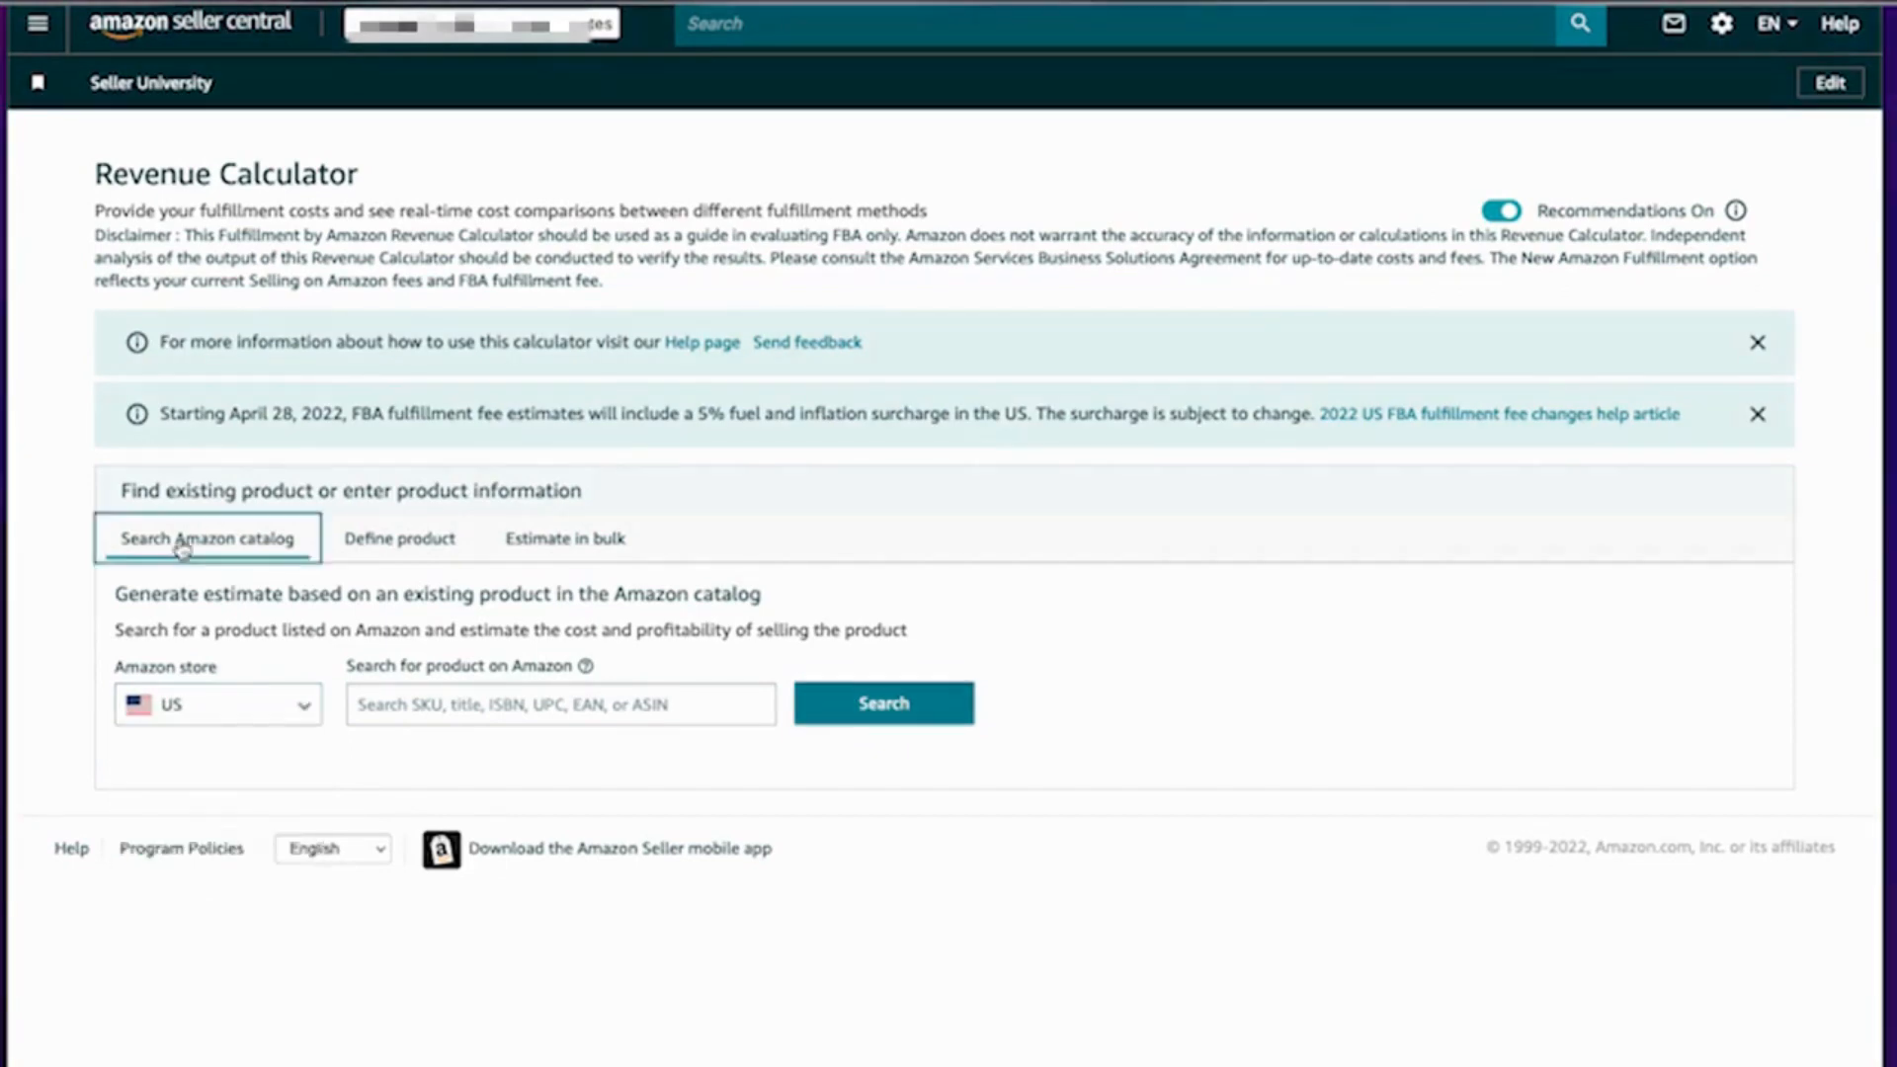
- Search the US Amazon catalog for "dog costume" and look through the matching products
left_click(406, 713)
type("d")
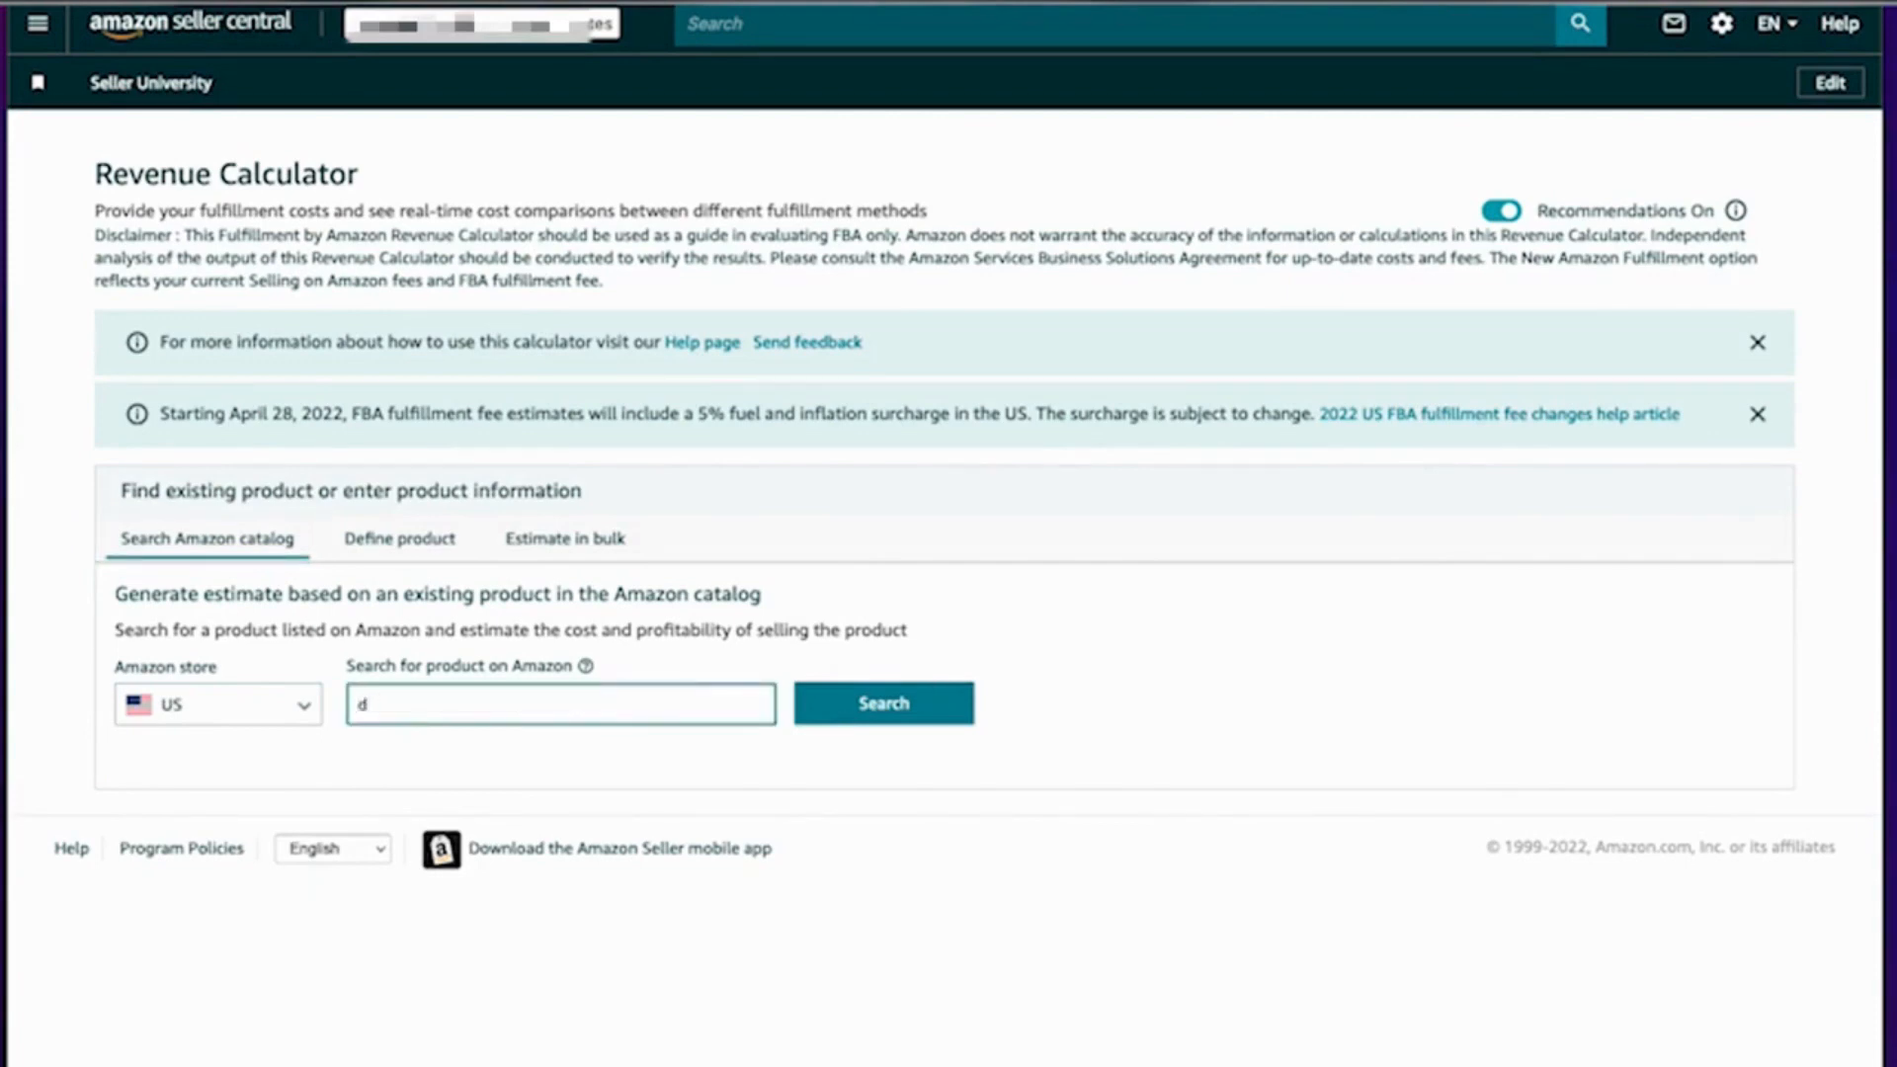
type("og costume")
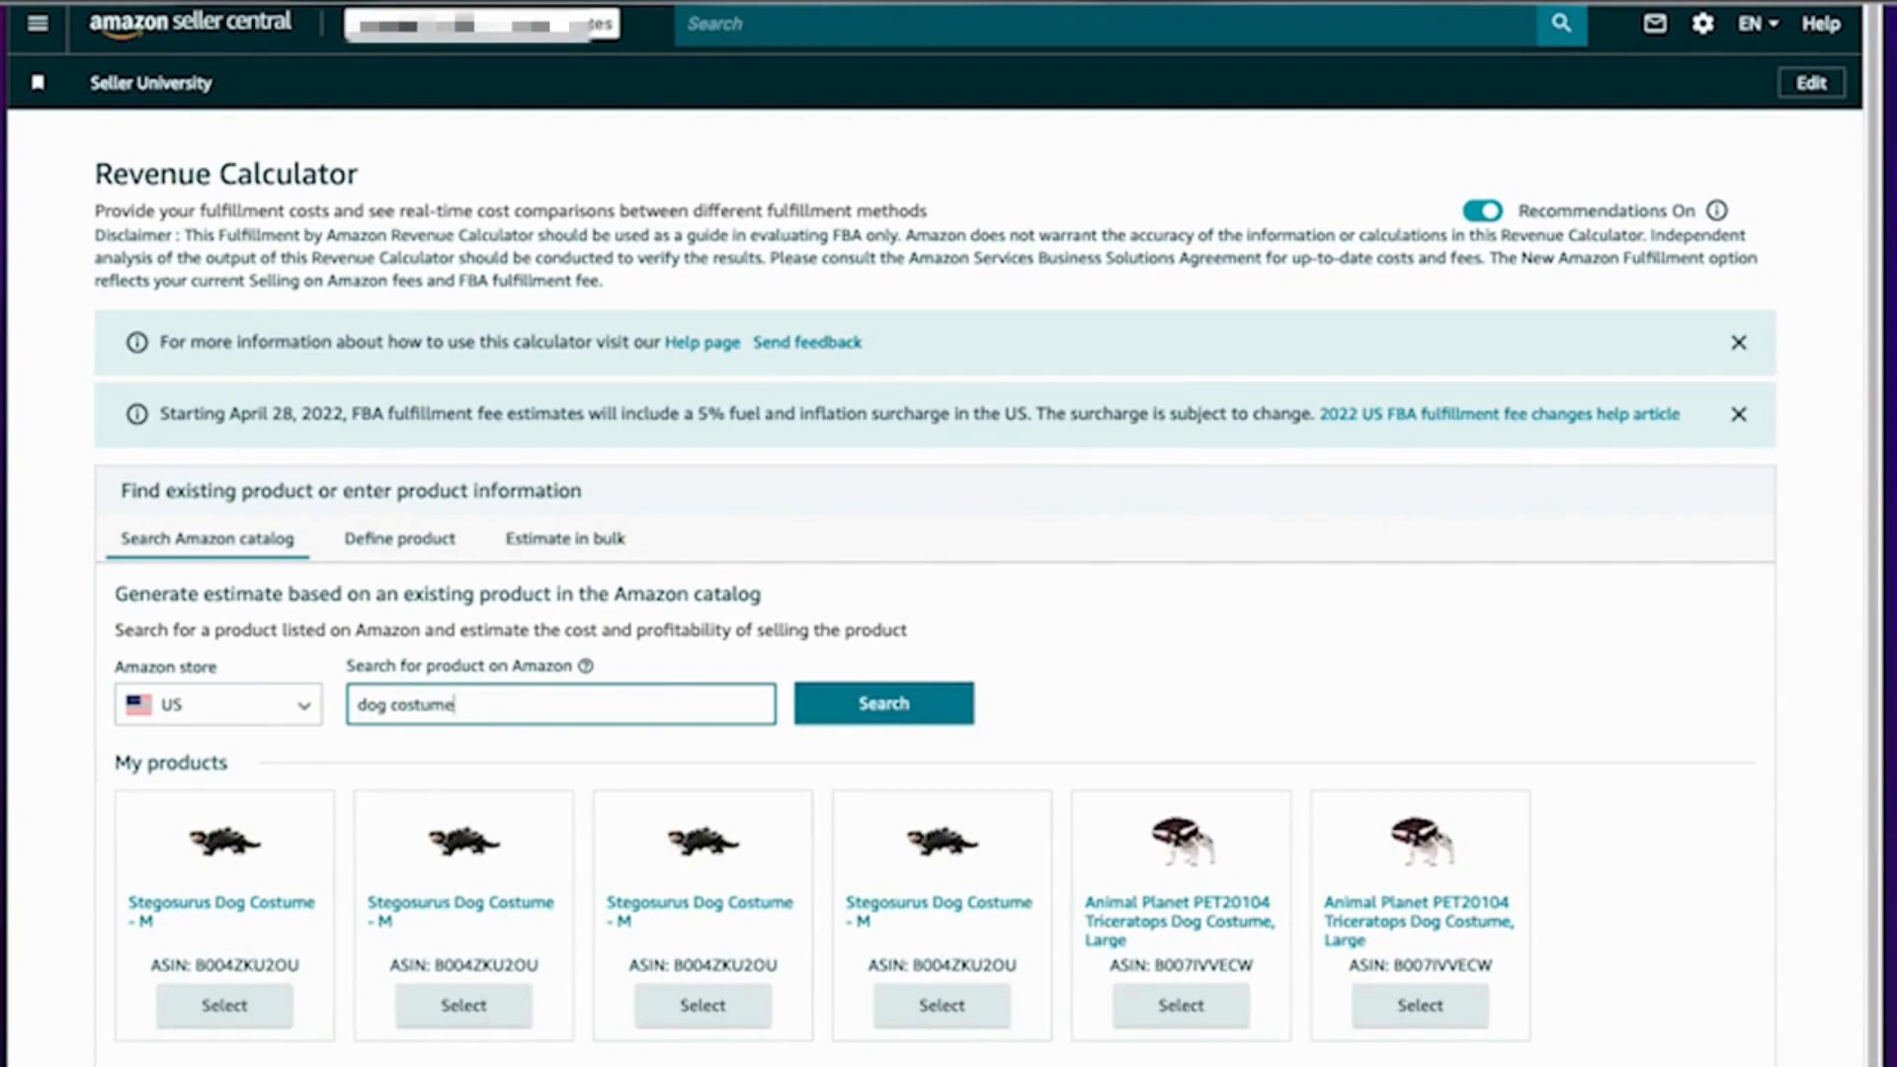
scroll(949, 593, "down", 4)
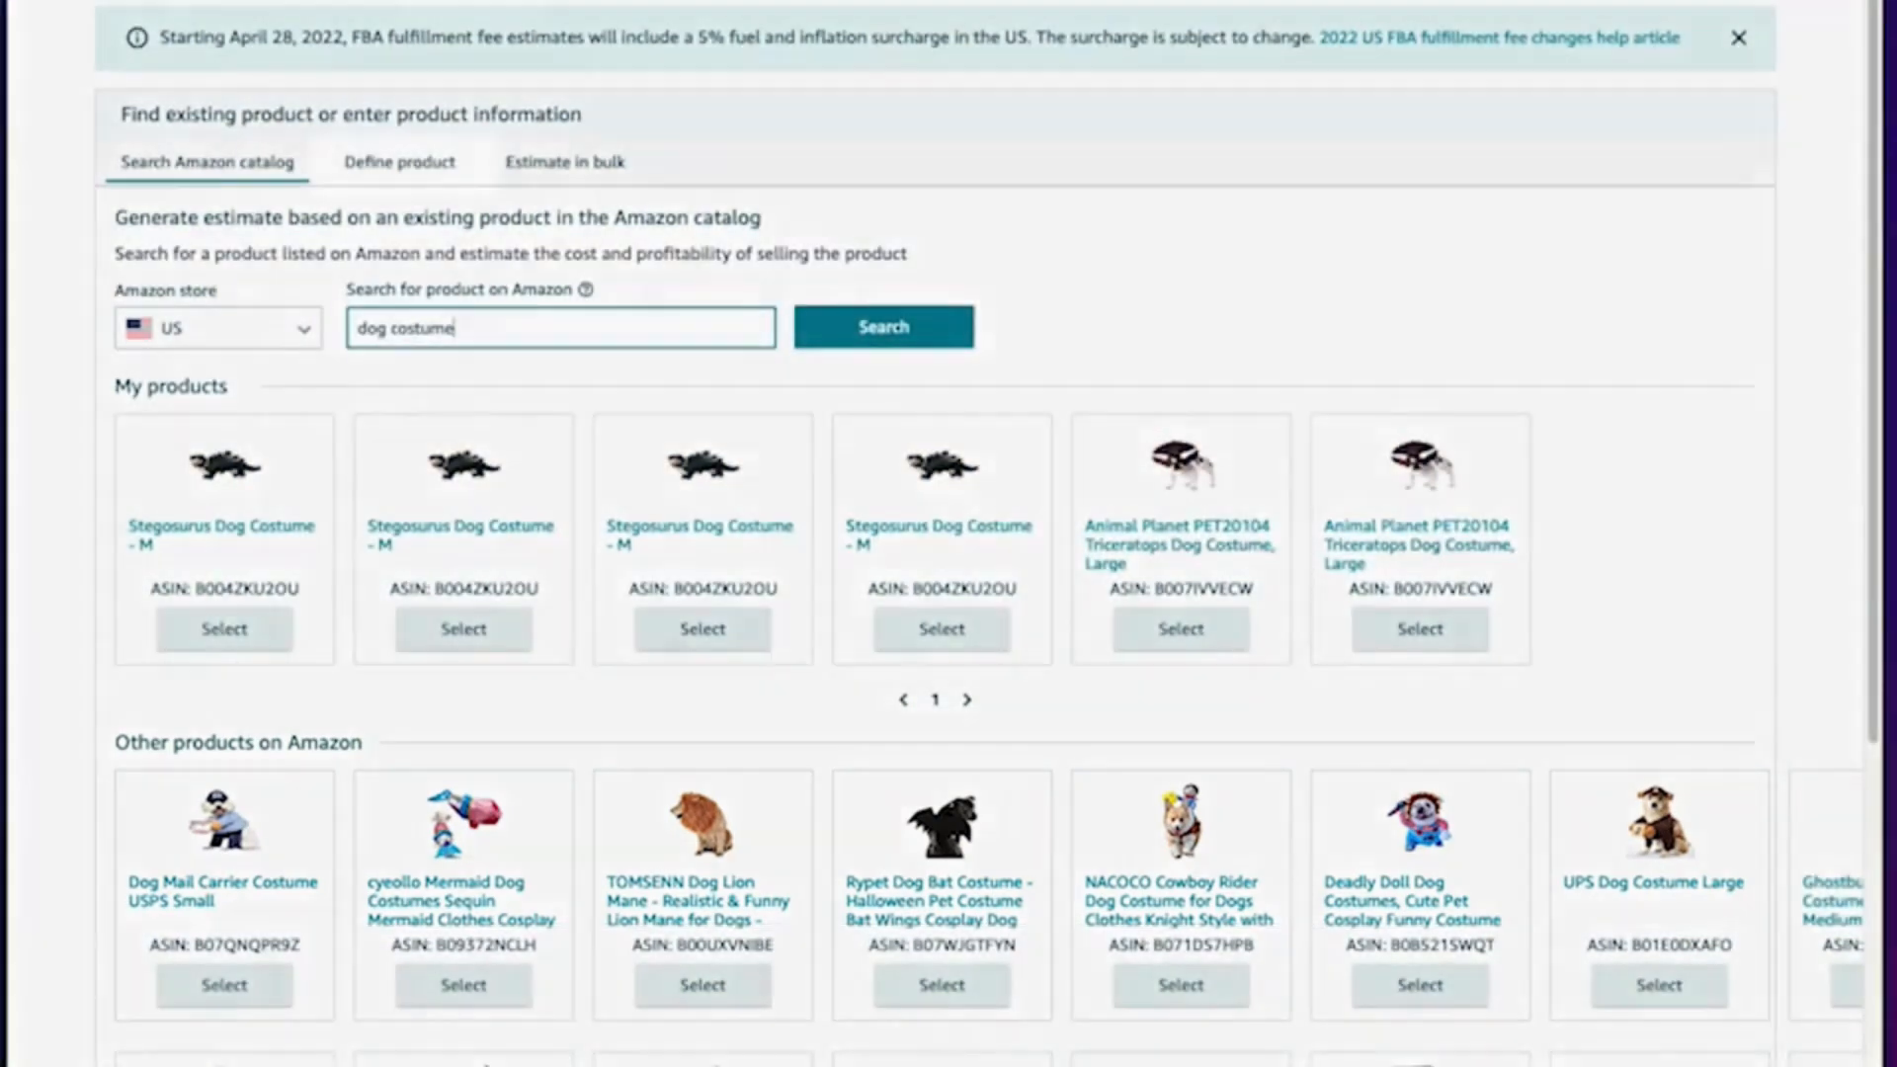
- Define a product manually with package dimensions of 5 x 5 x 5 in and a unit weight of 5 lb
left_click(407, 164)
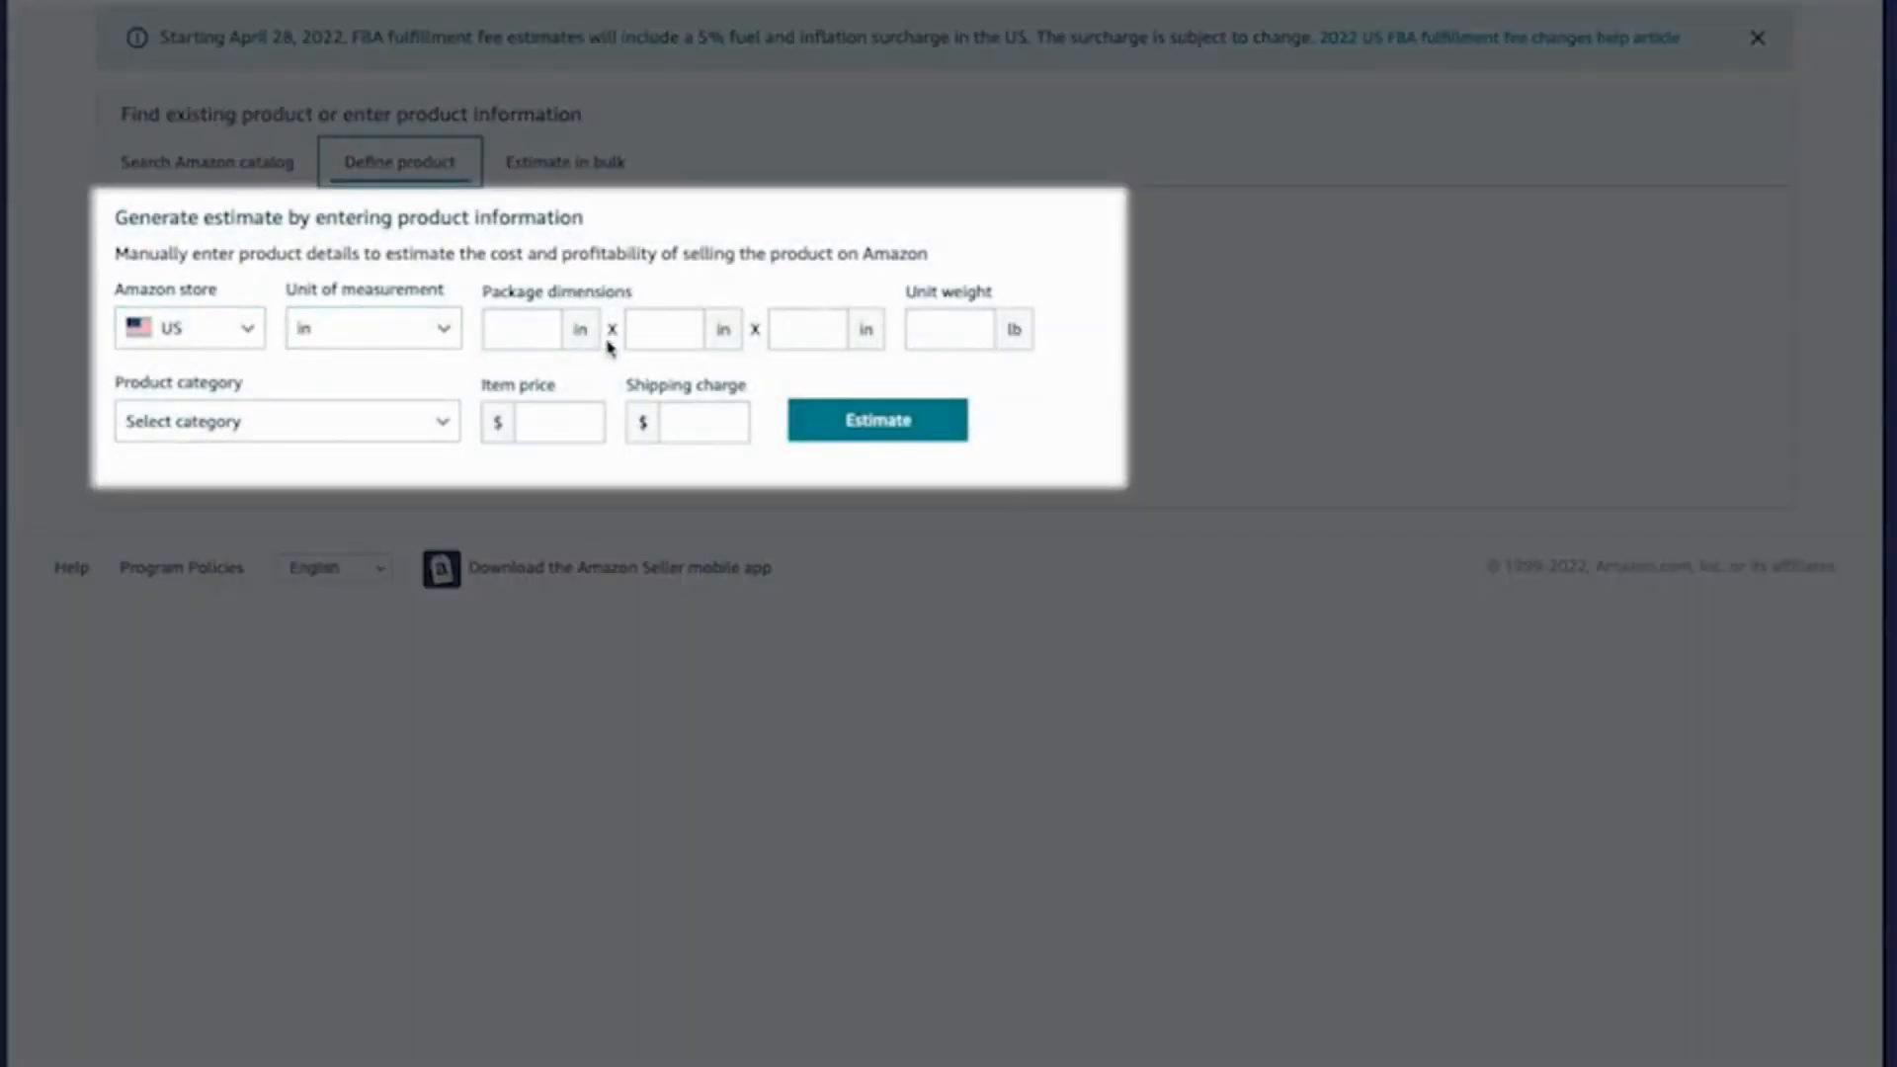
left_click(524, 332)
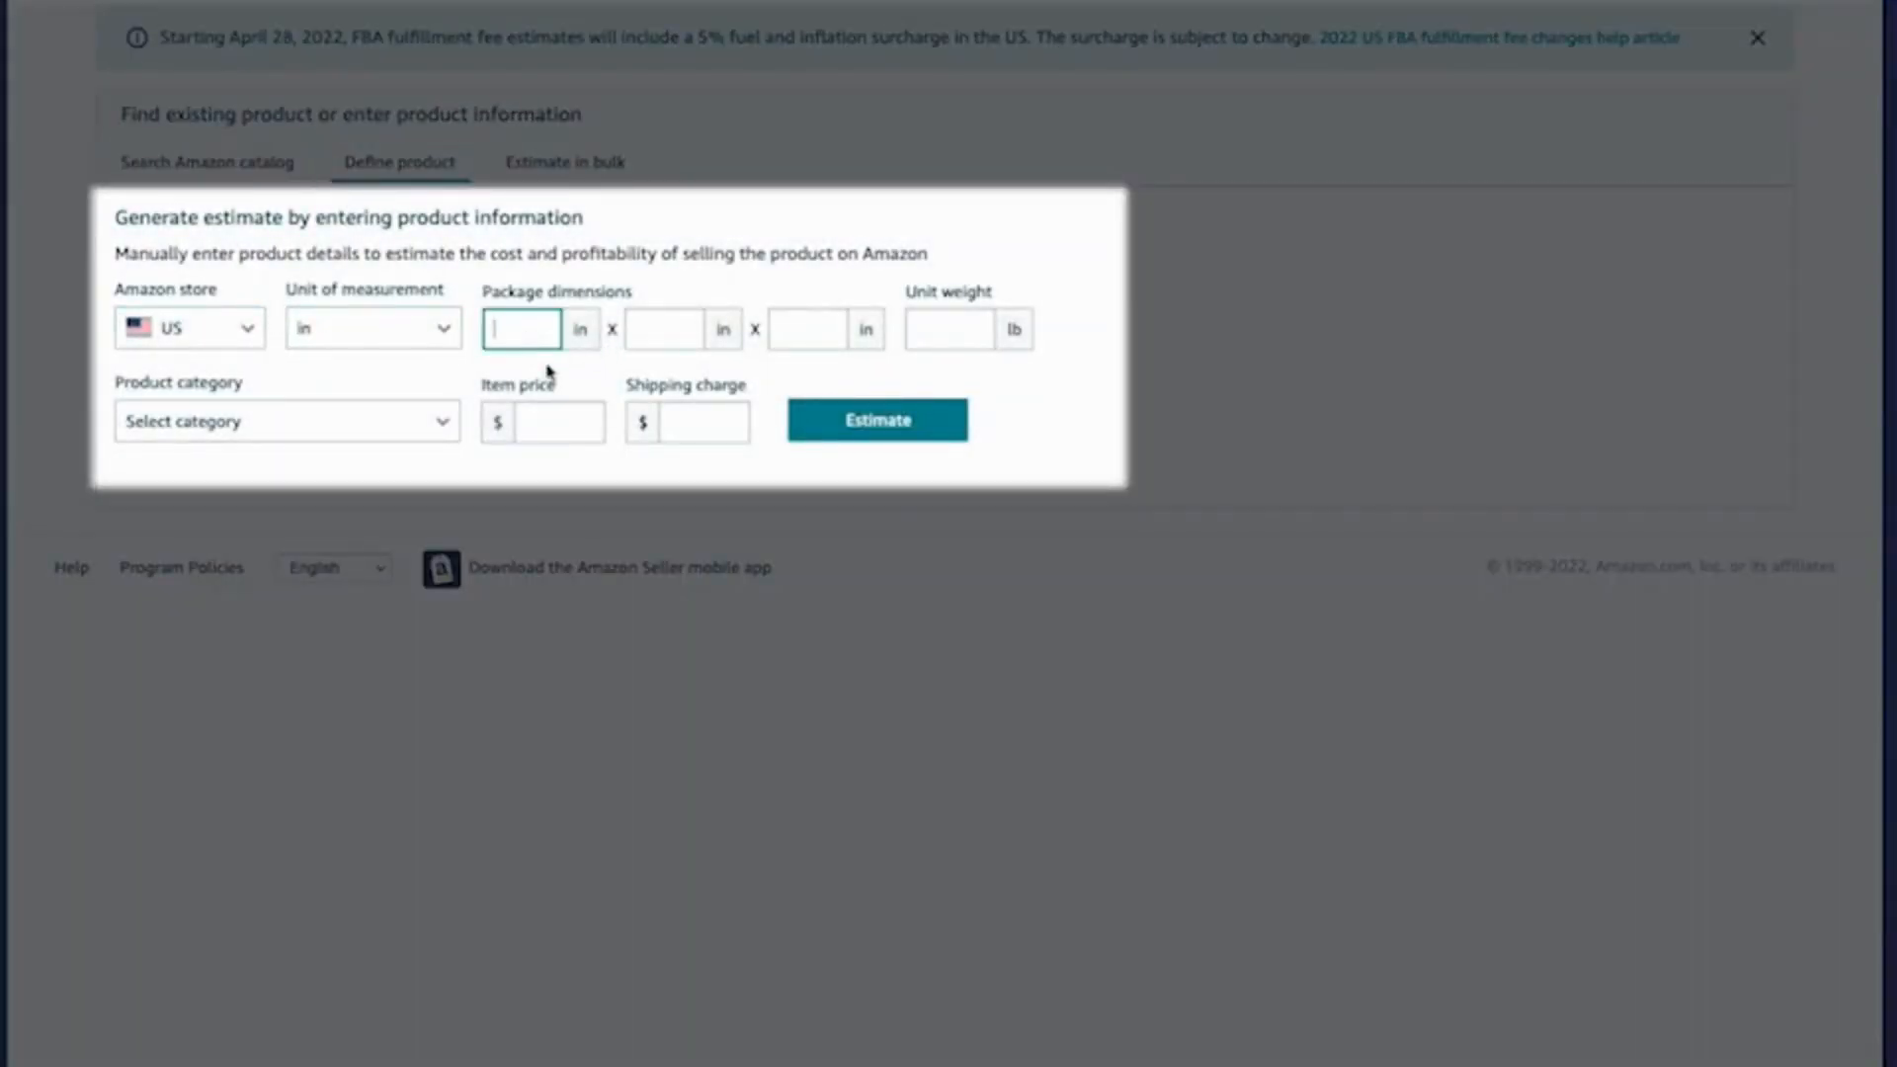
type("5")
left_click(671, 341)
type("5")
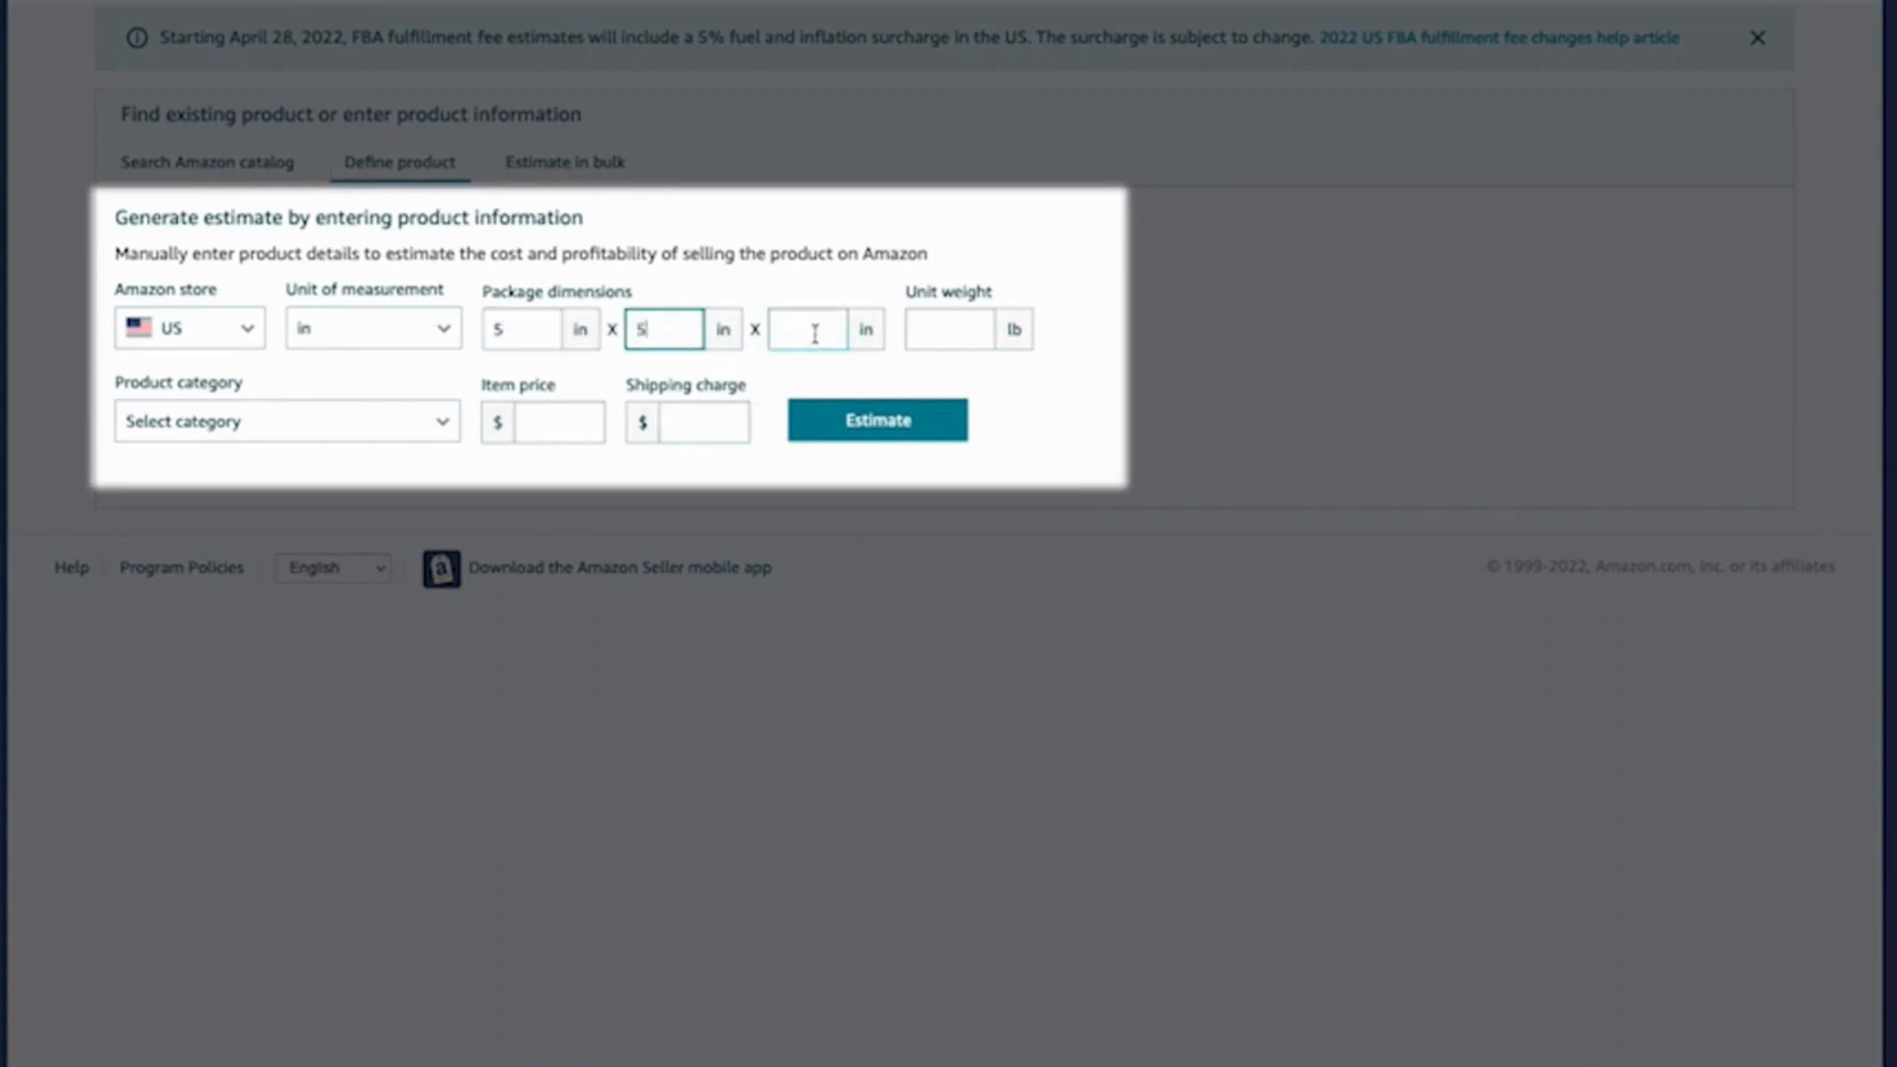
left_click(813, 330)
type("5")
left_click(939, 321)
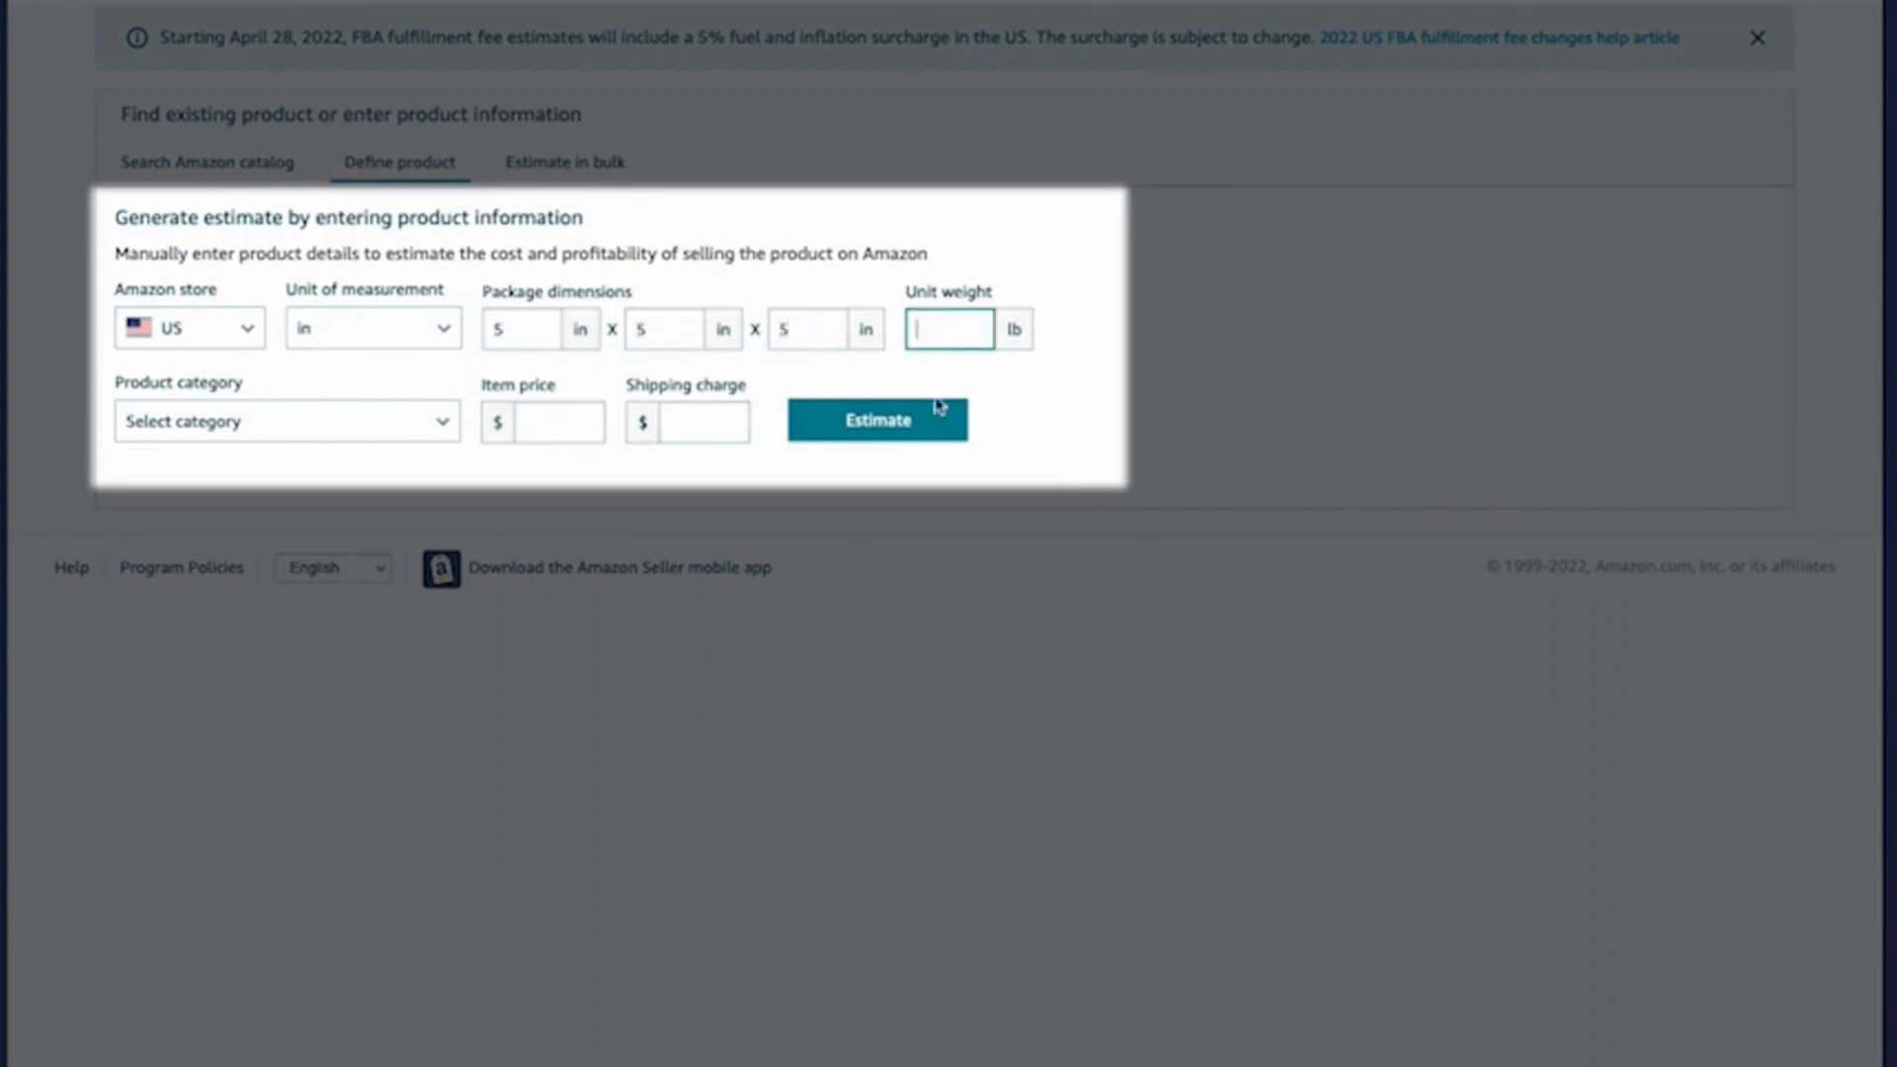
type("5")
- Set the category to Amazon Explore, the item price to $4 and the shipping charge to $3, and generate the estimate
left_click(441, 427)
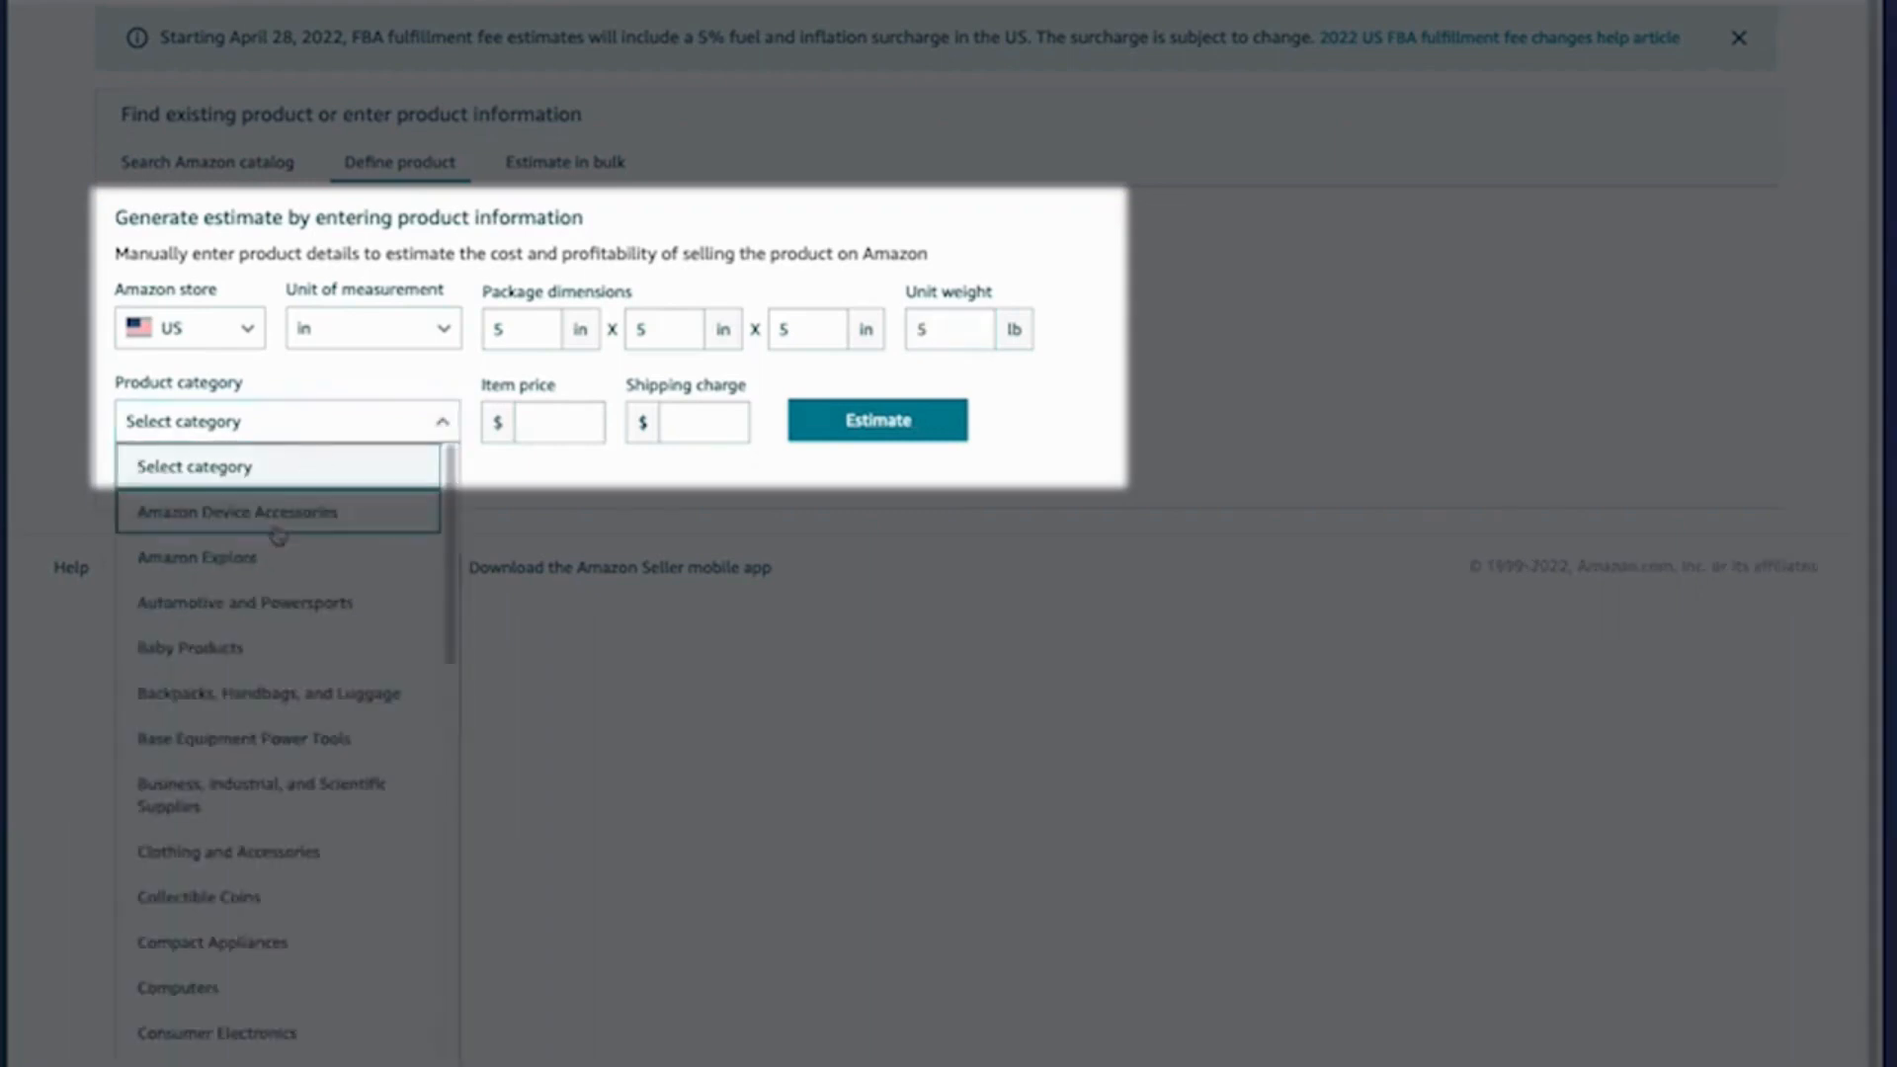
left_click(273, 559)
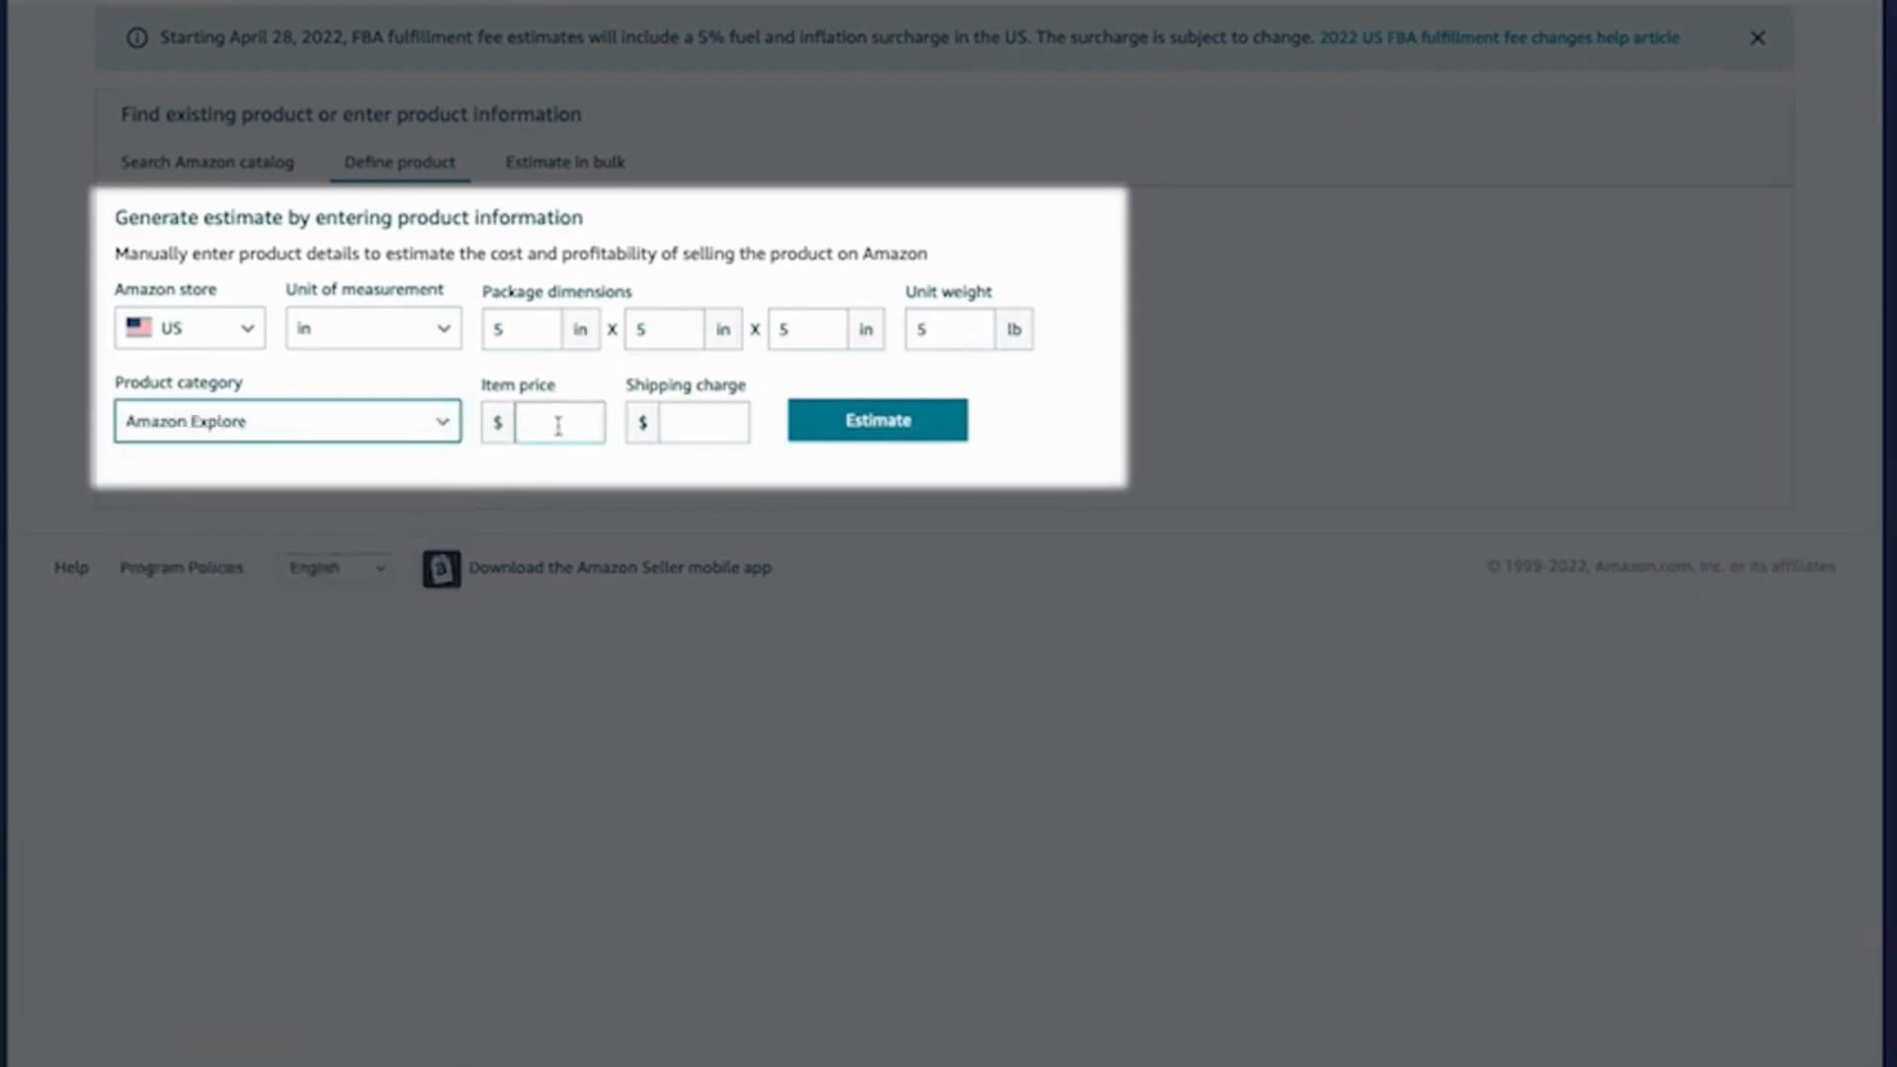
left_click(558, 425)
type("4")
left_click(716, 427)
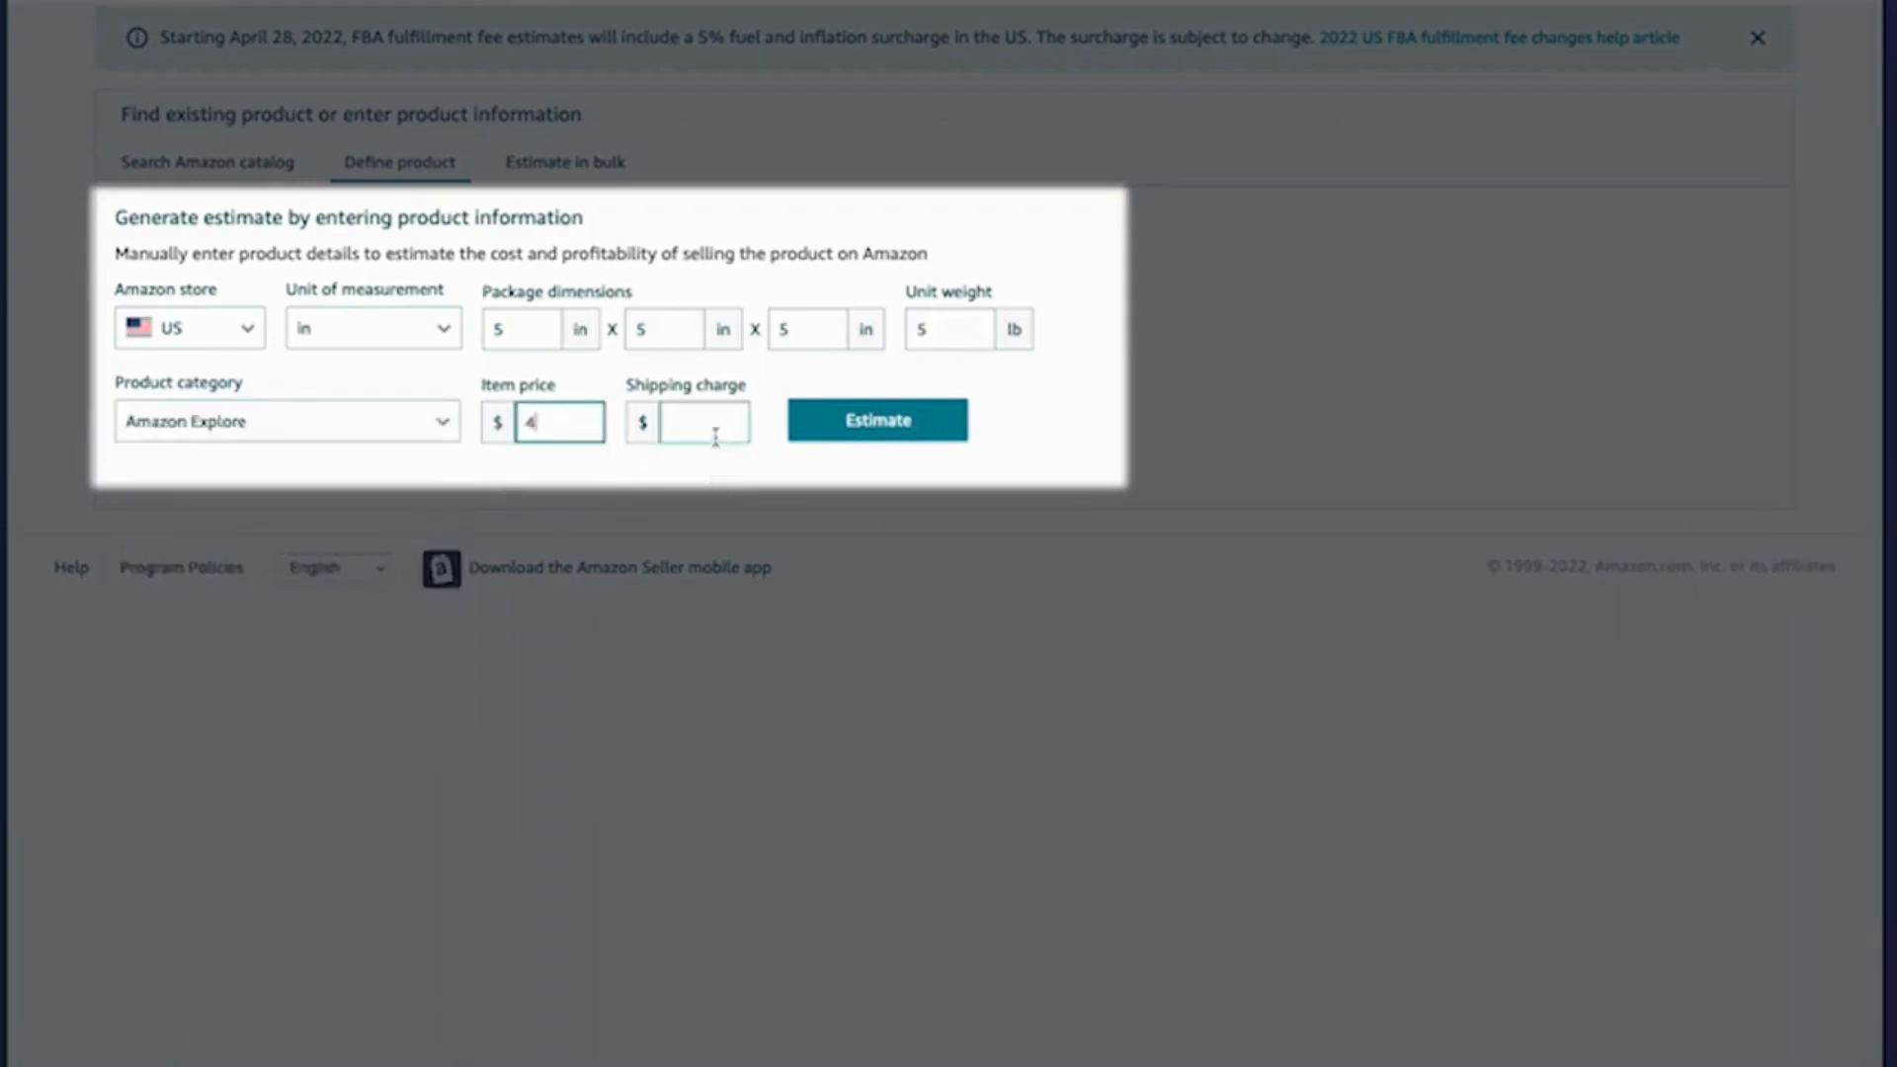
type("5")
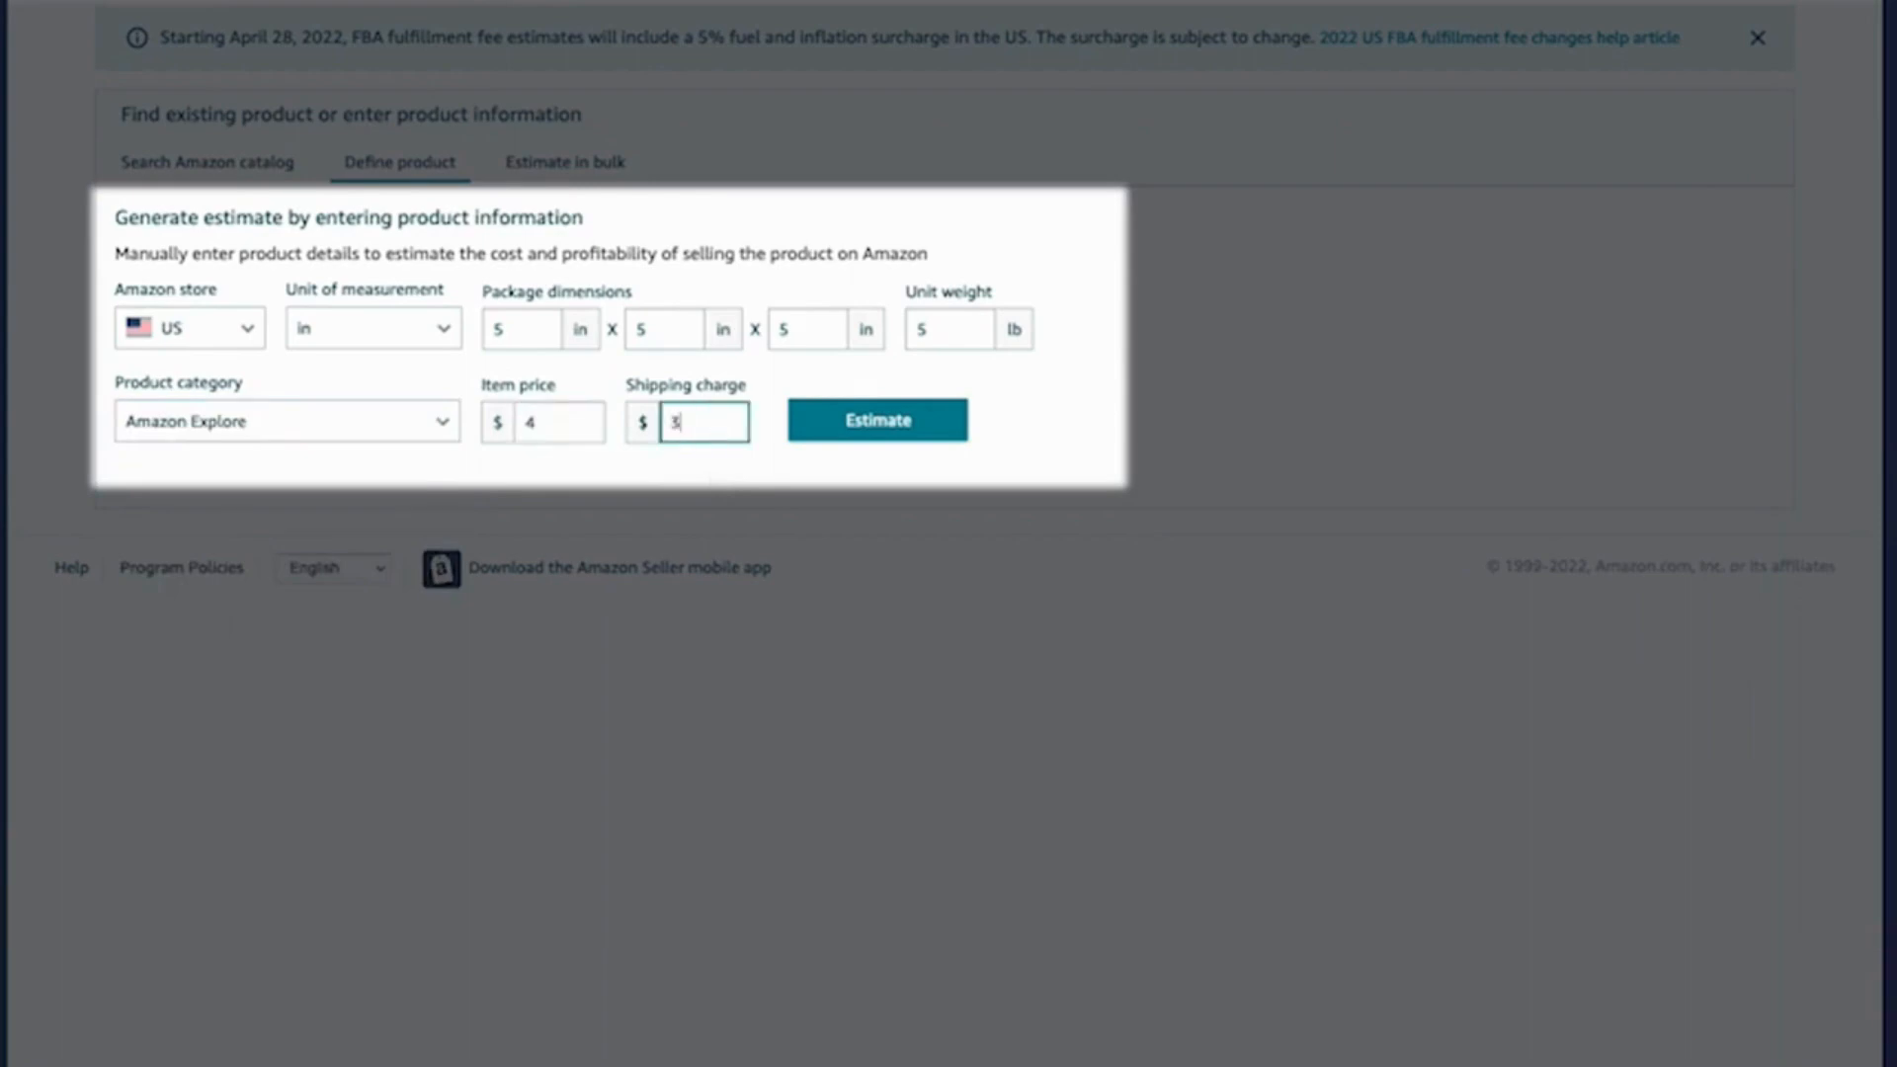
left_click(889, 429)
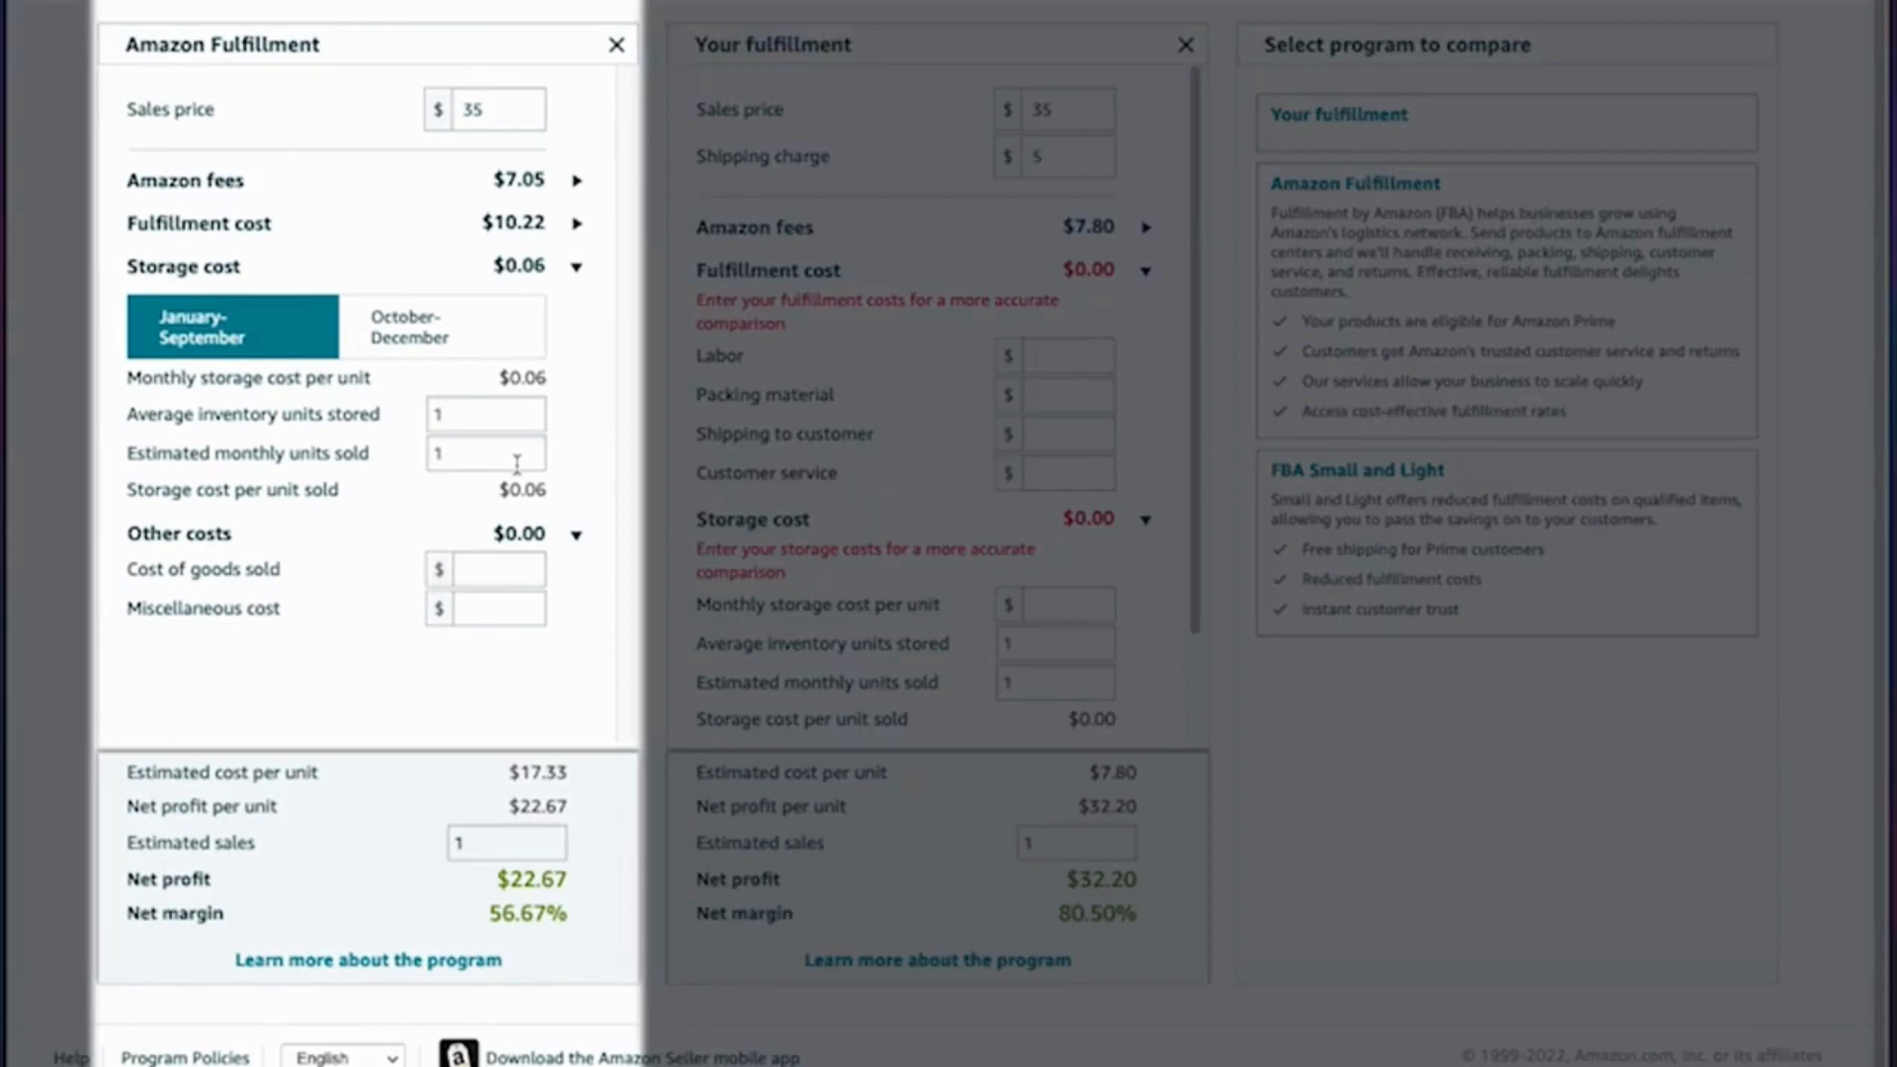
- For Amazon Fulfillment, set the average inventory units stored to 30 and the estimated monthly units sold to 15
left_click(483, 420)
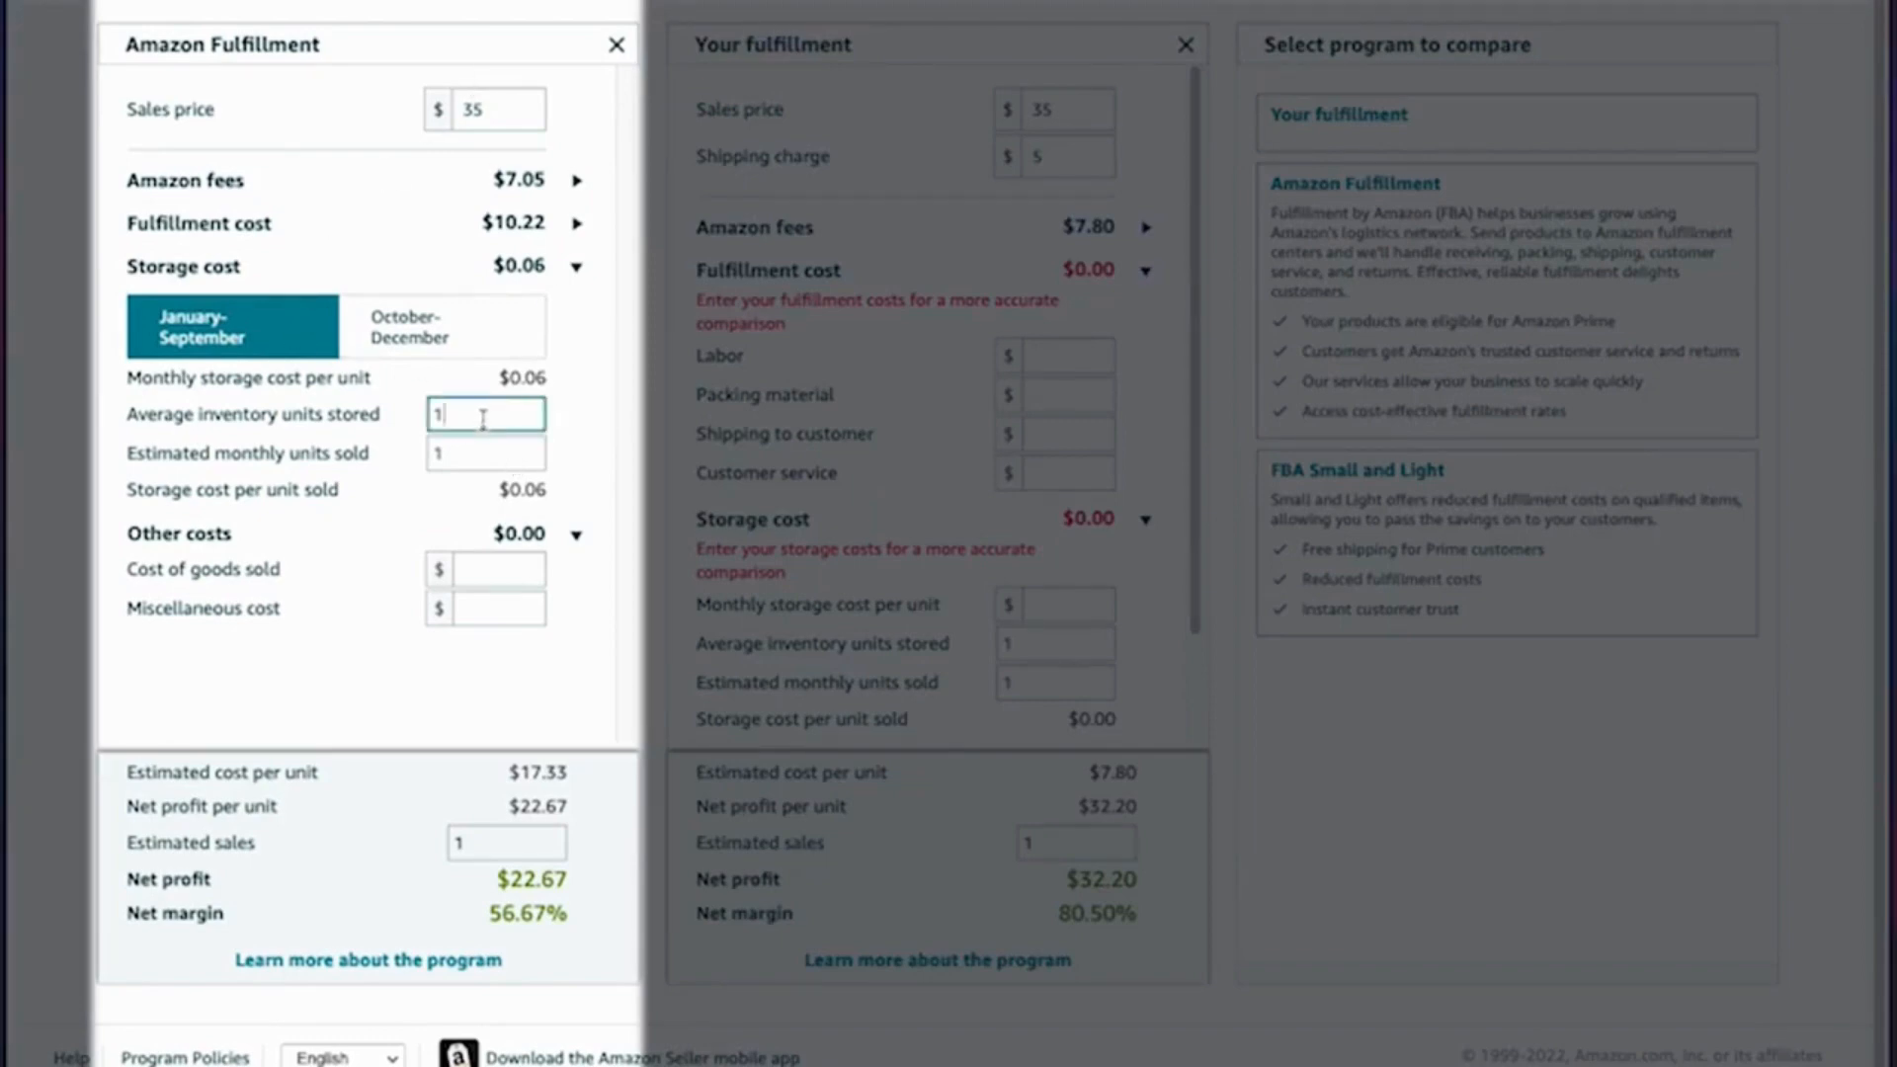
left_click_drag(483, 420, 357, 418)
type("30")
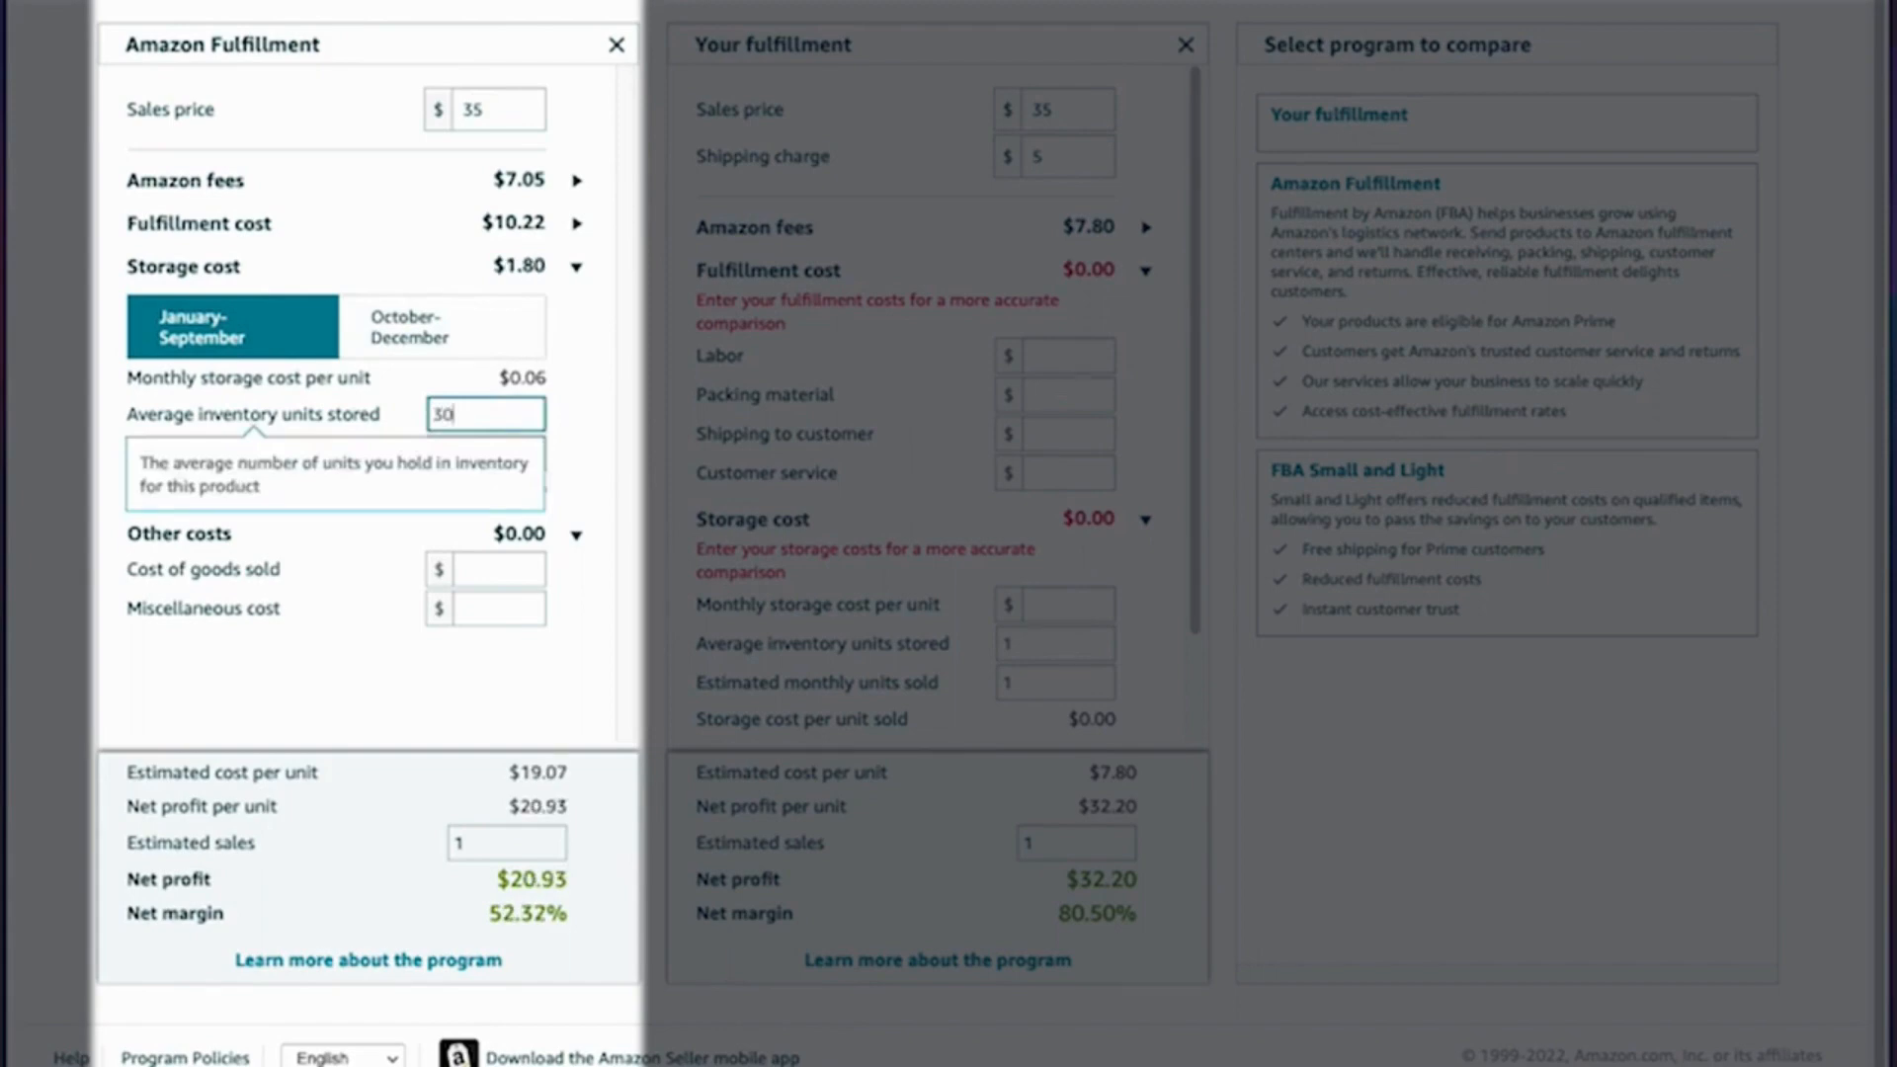
key("Tab")
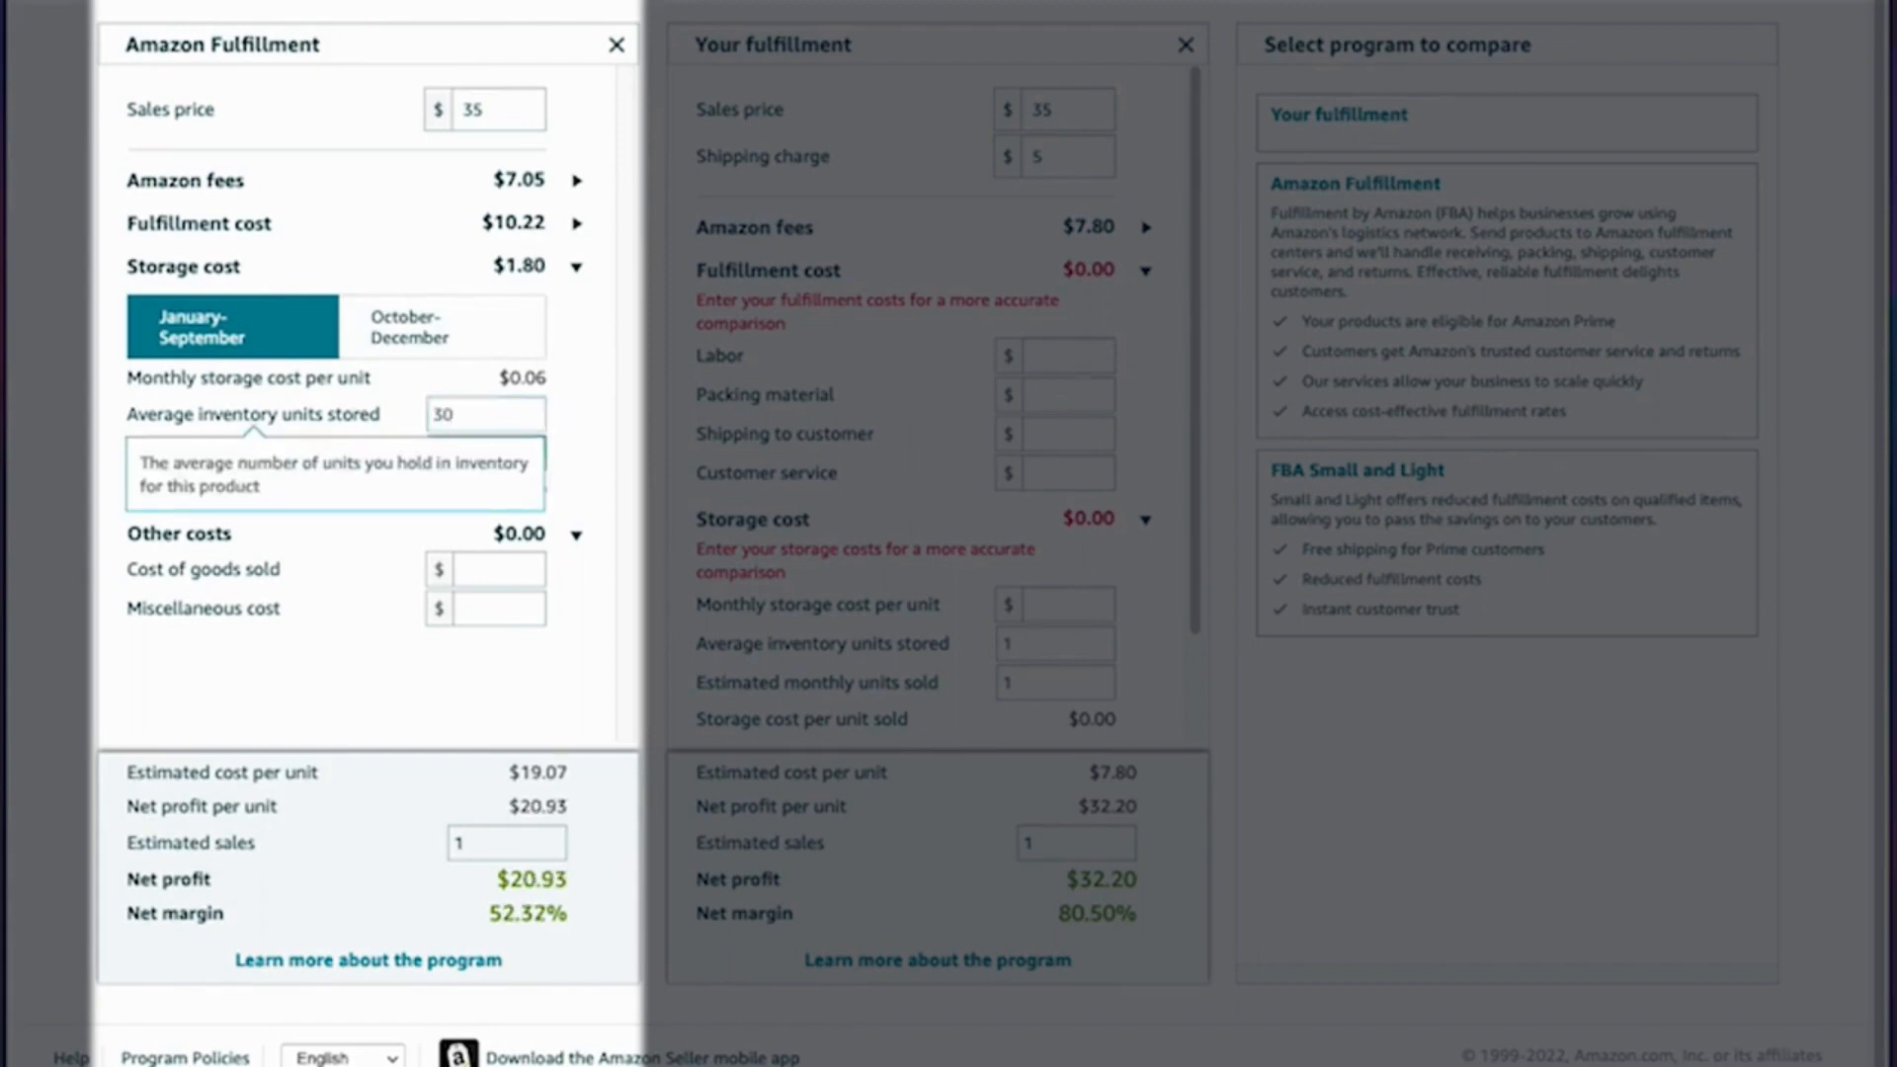
type("15")
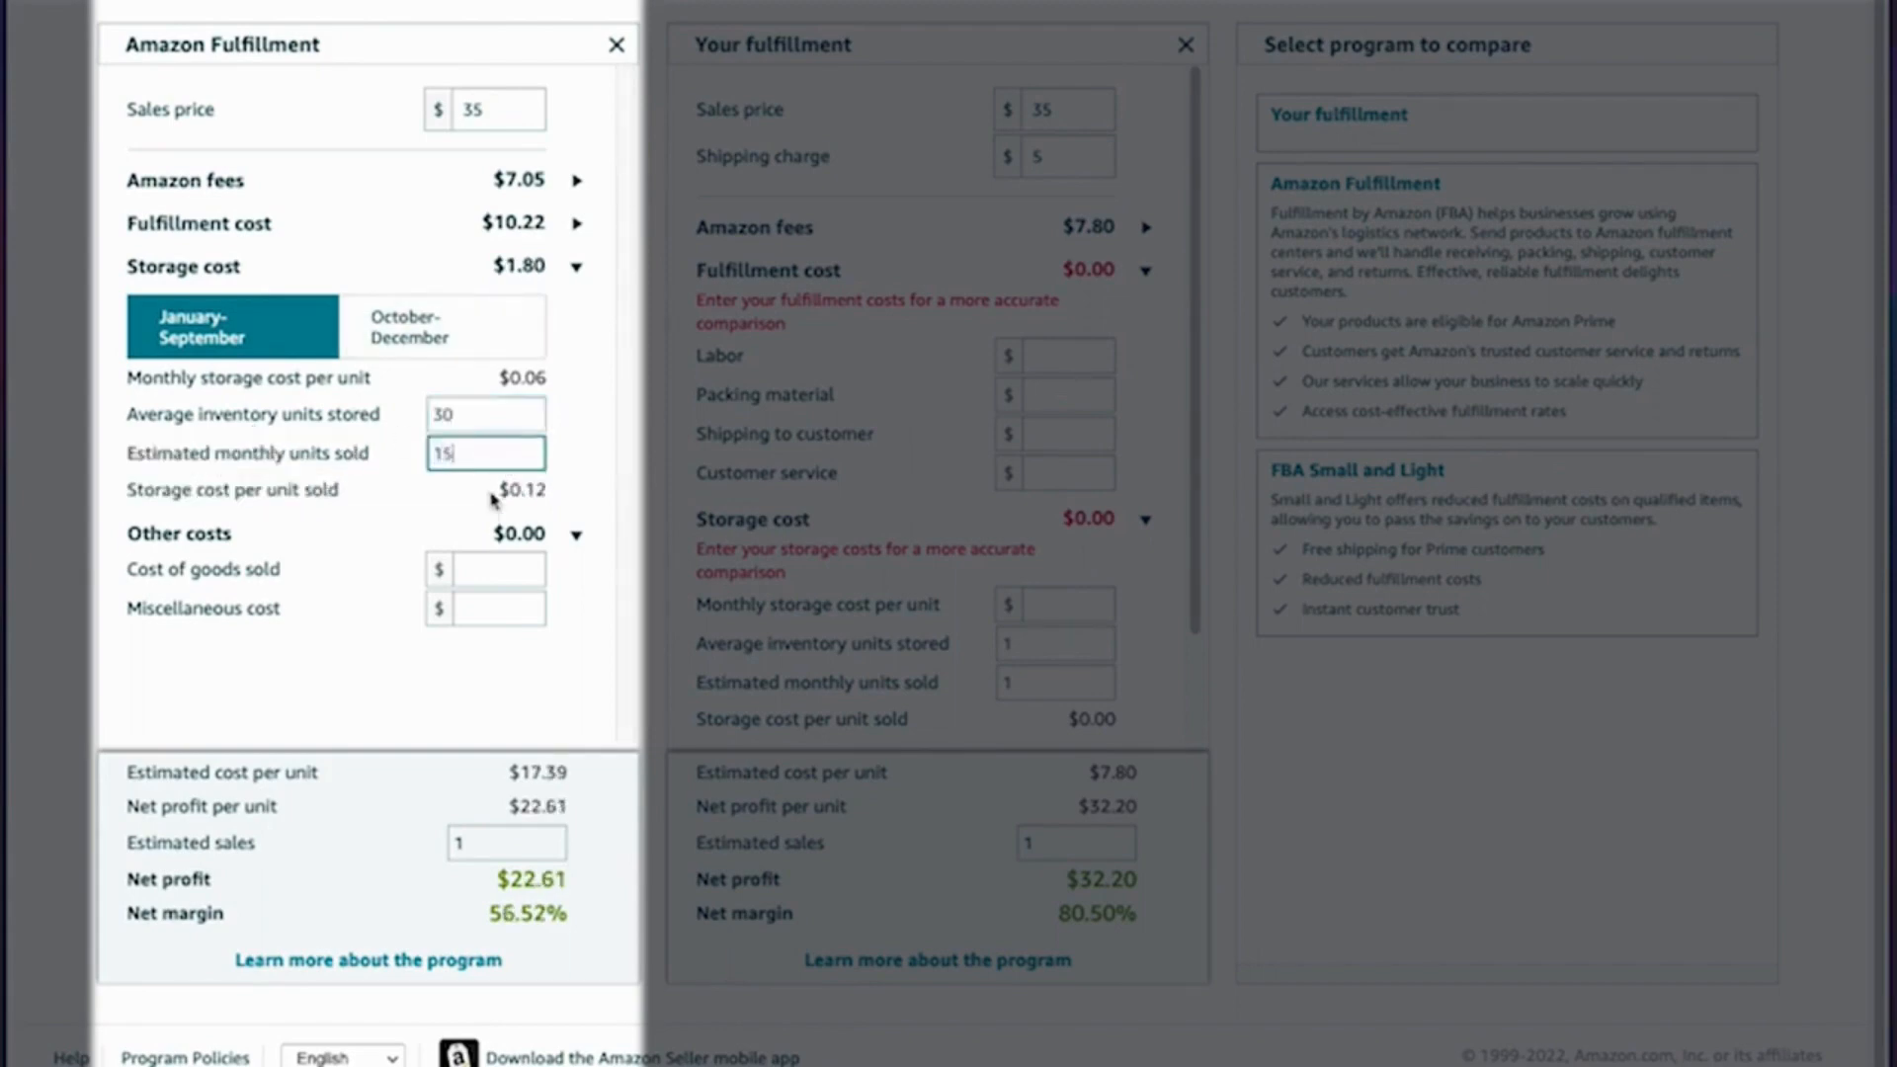
- For Amazon Fulfillment, set the cost of goods sold to $5 and the miscellaneous cost to $5
left_click(488, 564)
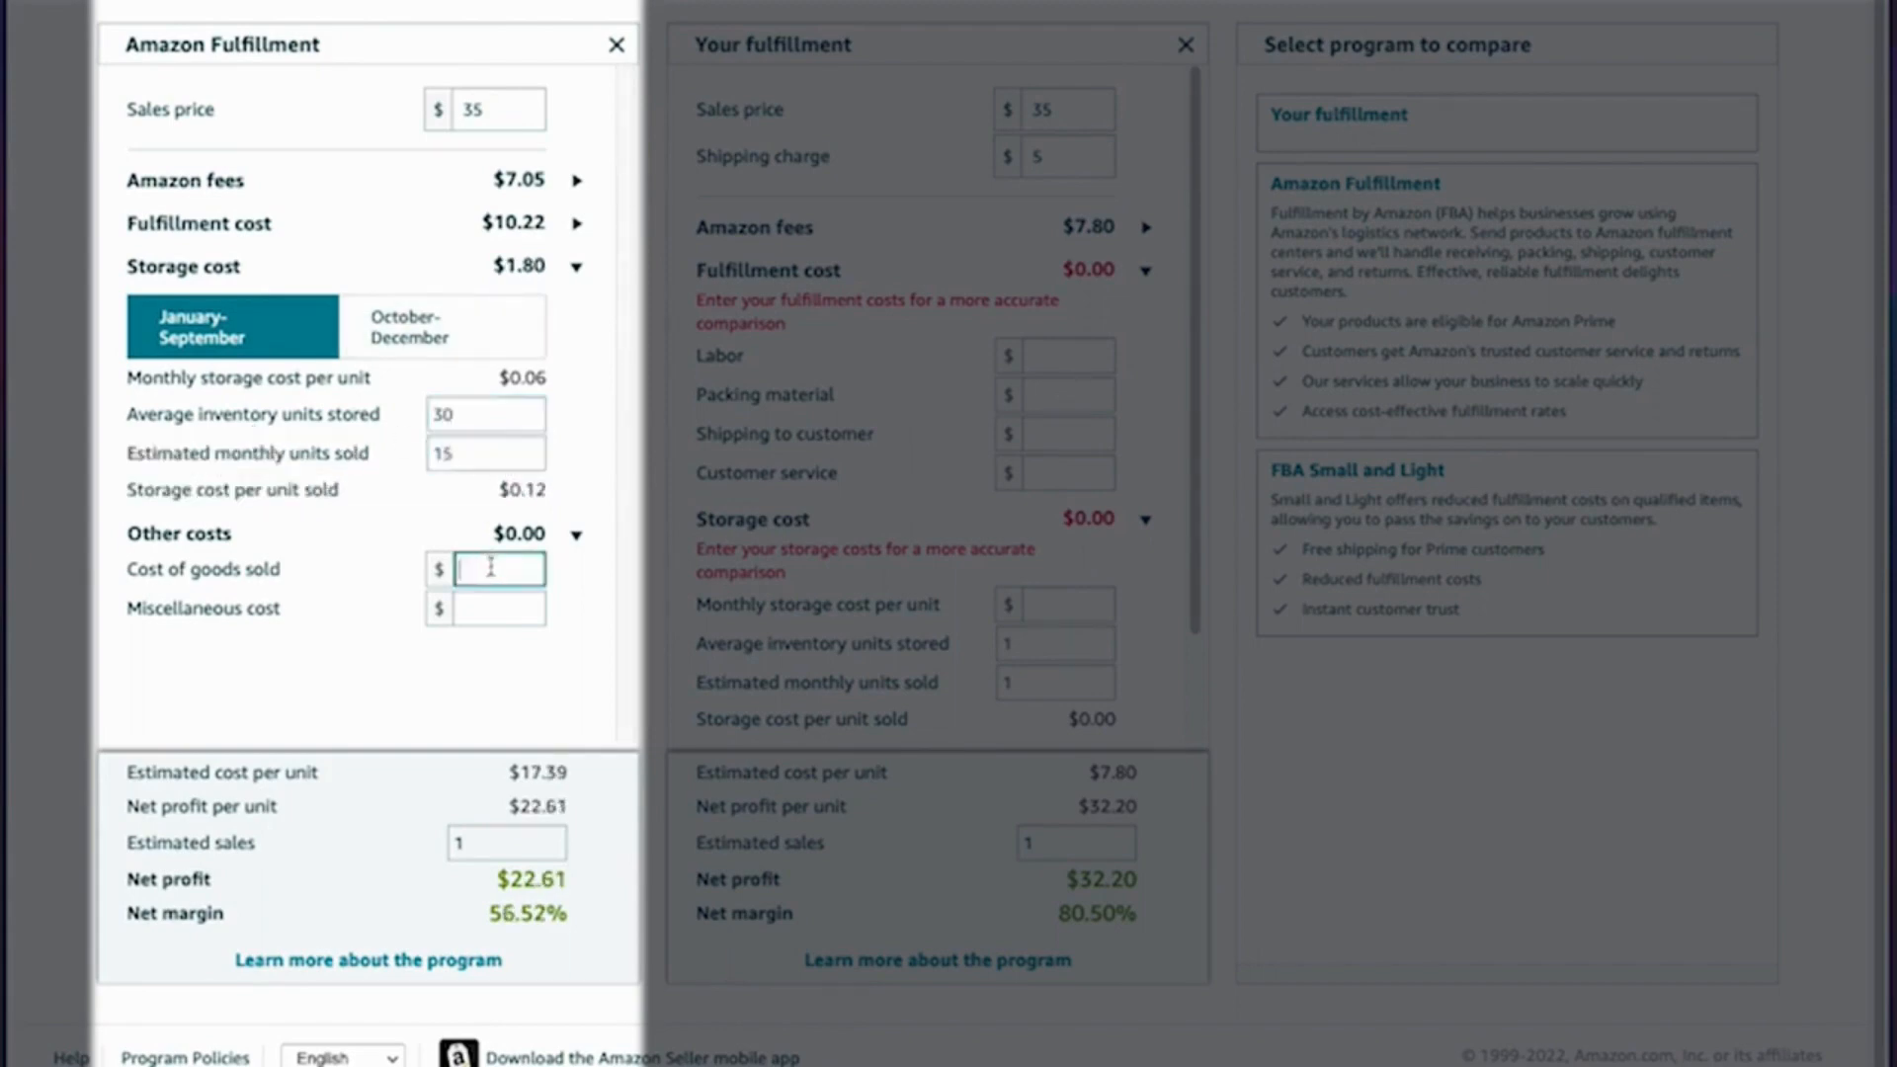
type("5")
left_click(497, 608)
type("5")
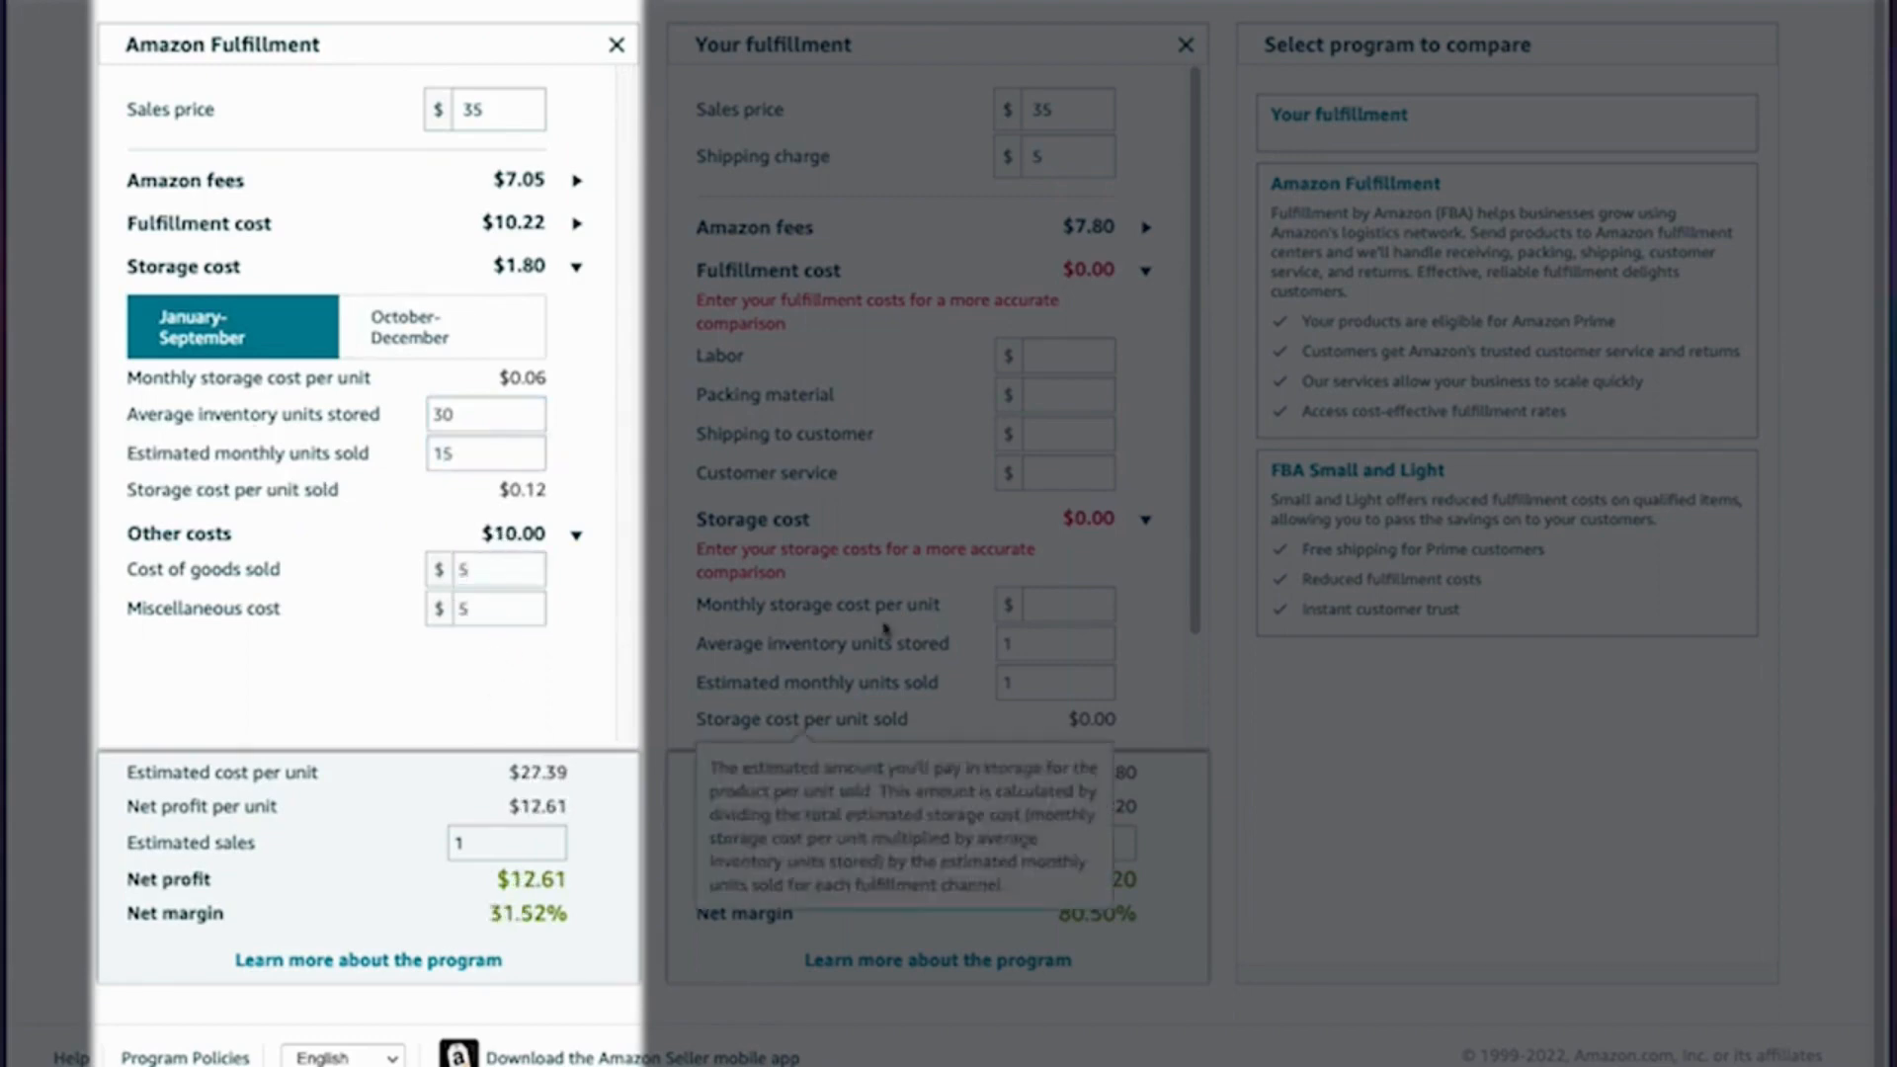
- Set the shipping charge under Your fulfillment to $9
left_click(1060, 157)
key("BackSpace")
type("9")
- Enter Your fulfillment costs of $10 labor, $5 packing material, $6 shipping to customer and $6 customer service
left_click(1056, 358)
type("10")
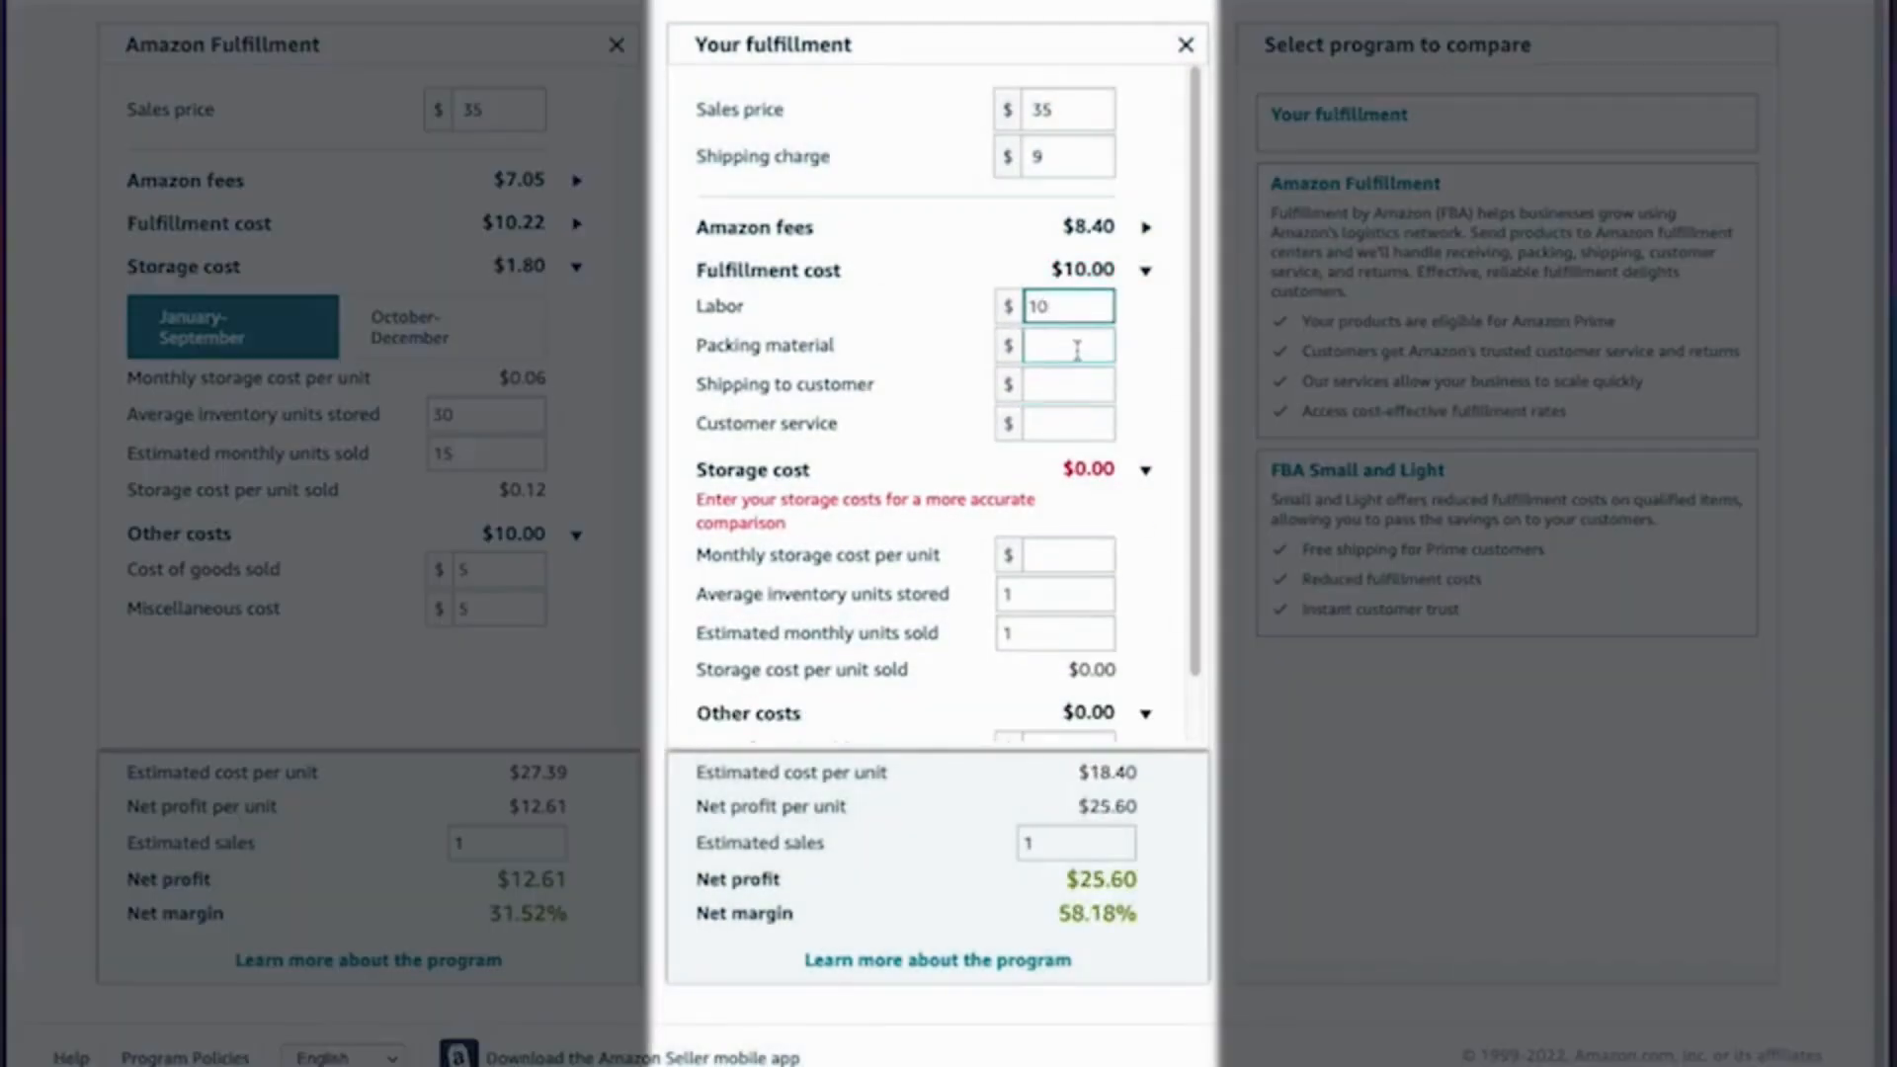
left_click(1077, 350)
type("5")
left_click(1068, 385)
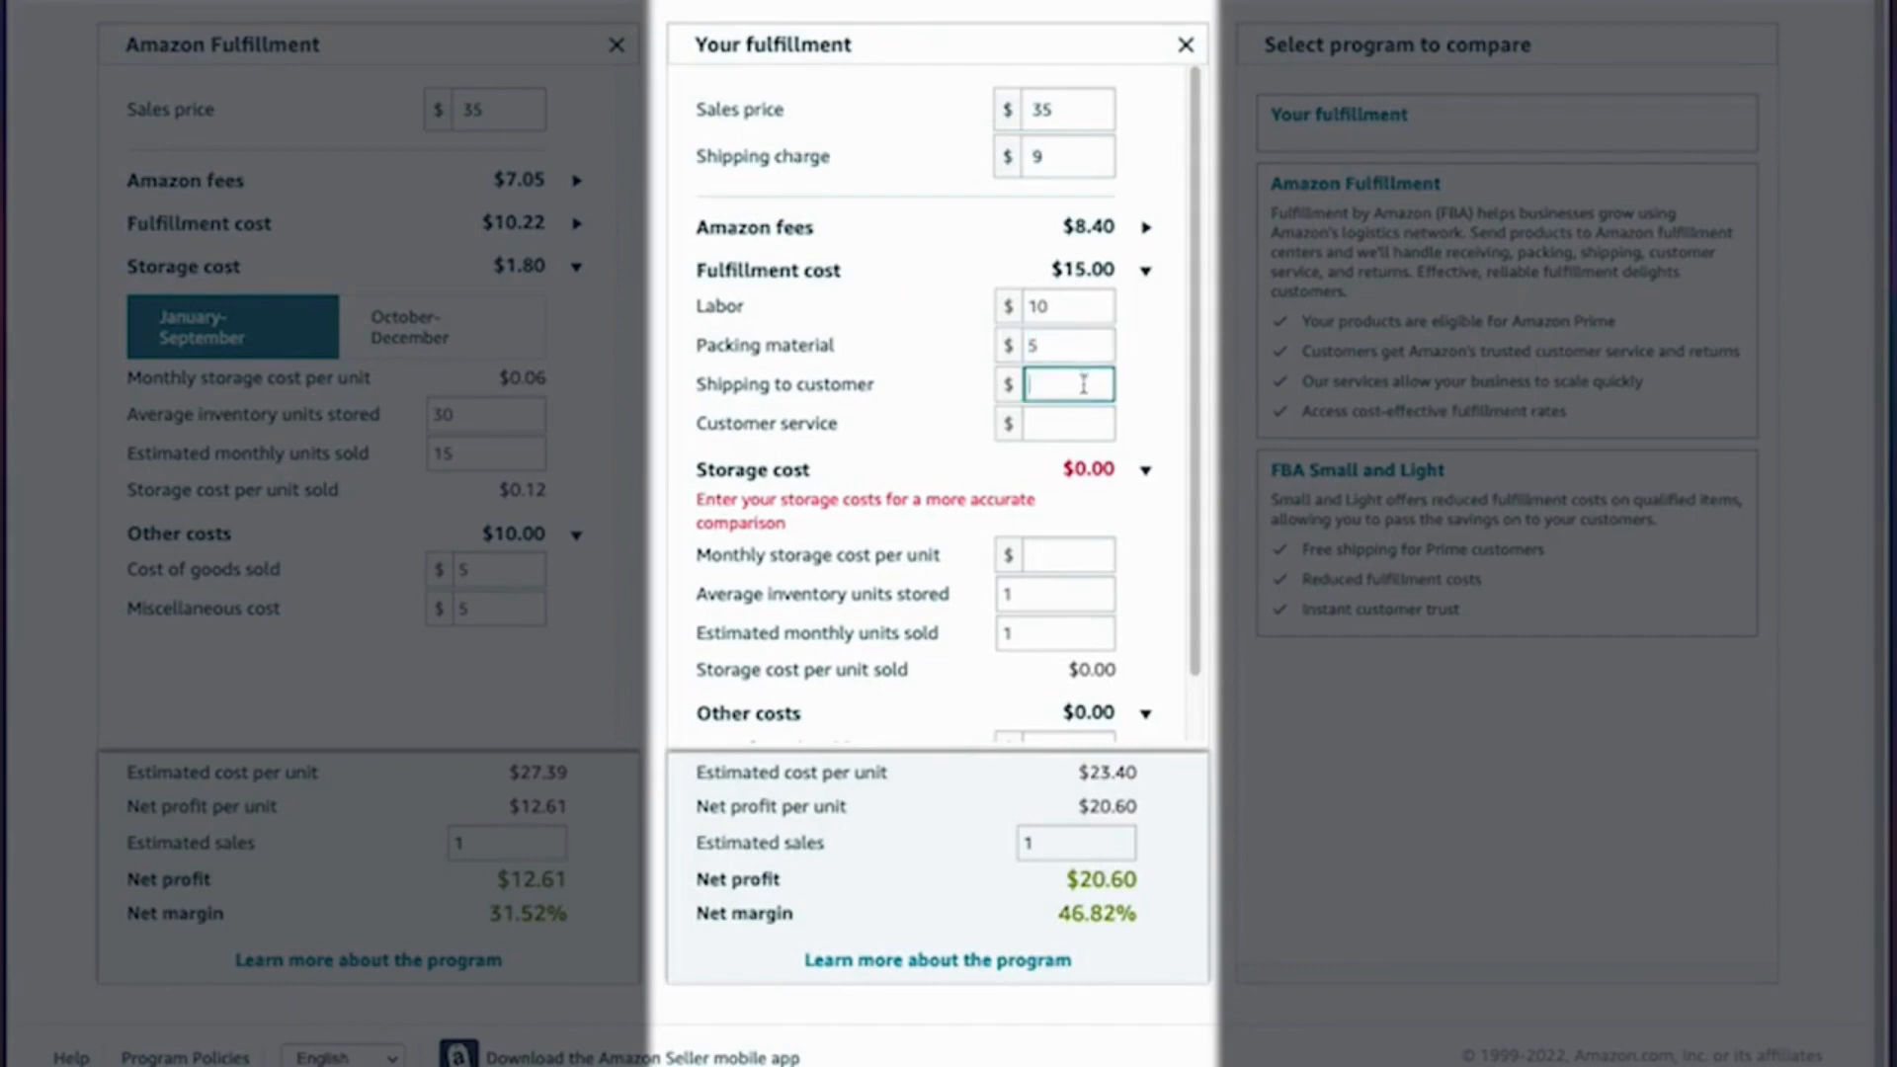
type("6")
left_click(1065, 424)
type("6")
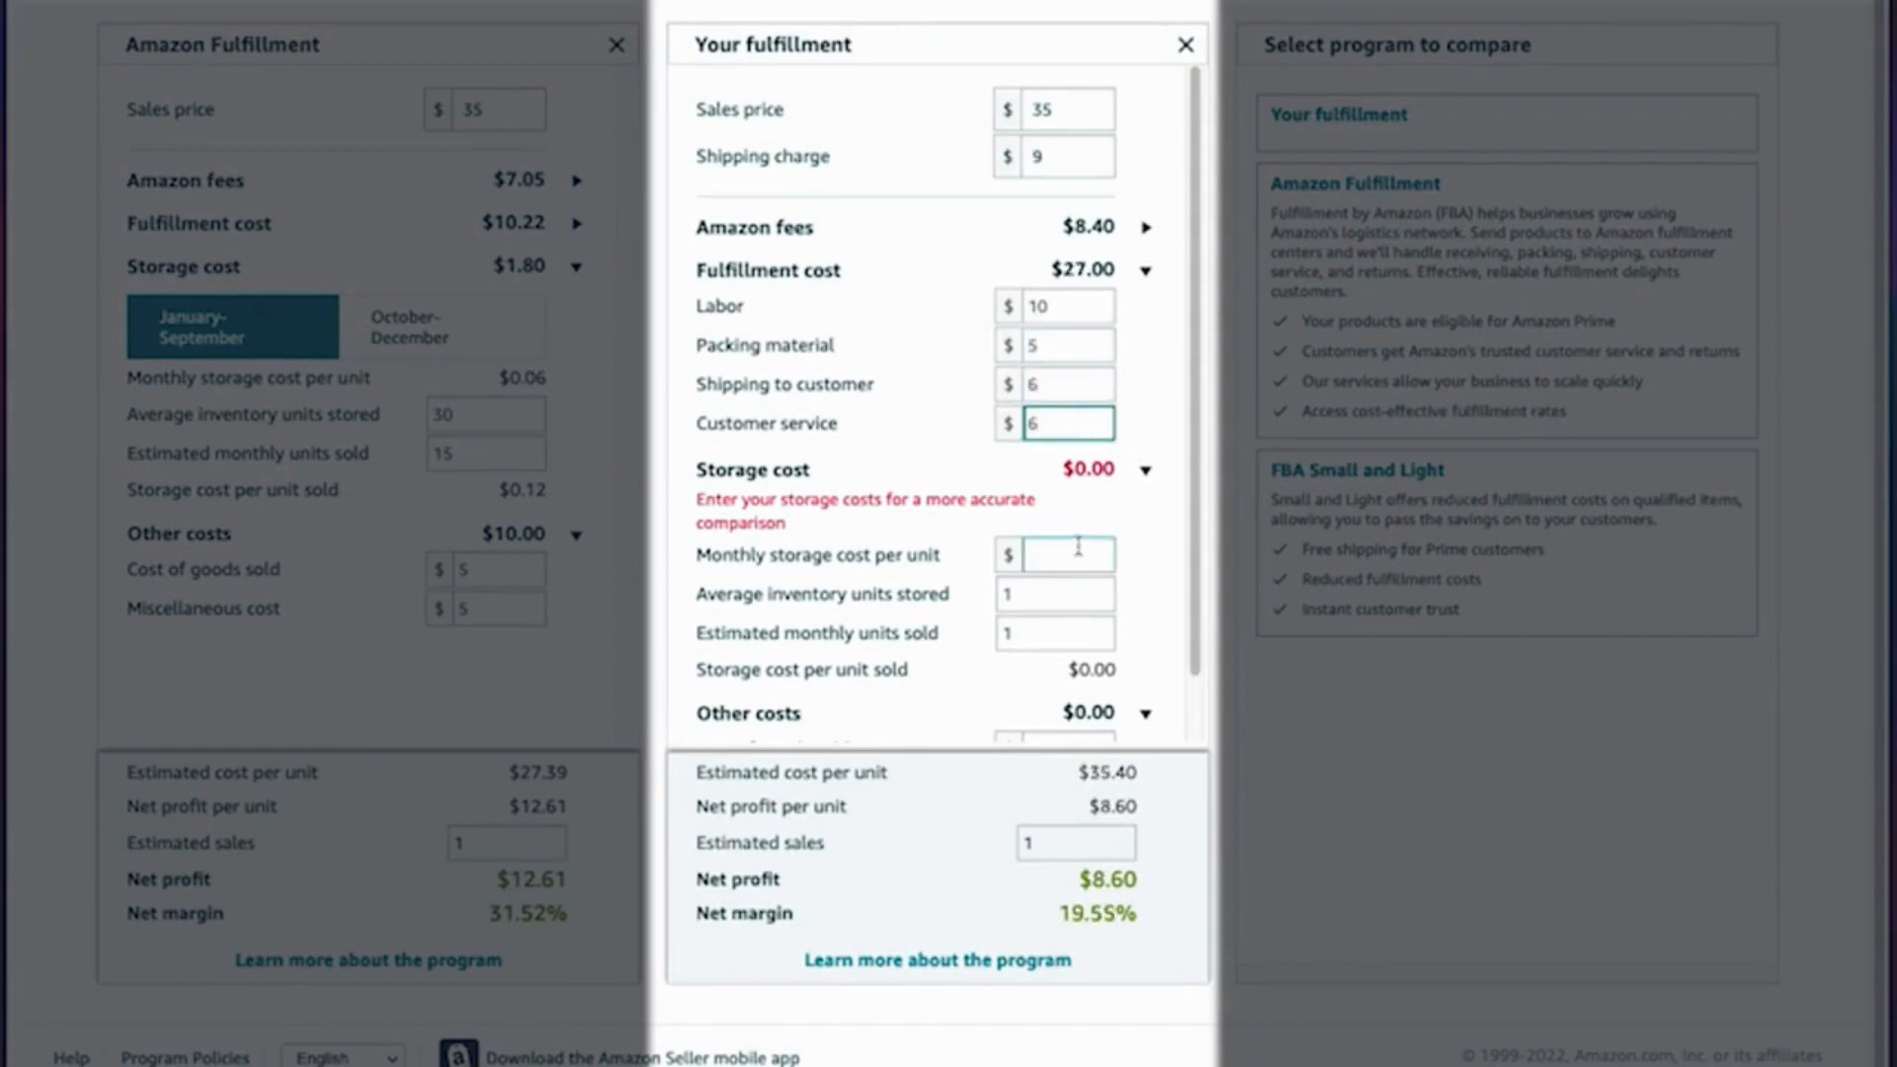
- For Your fulfillment, set monthly storage cost per unit to $12, average inventory stored to 30 and monthly units sold to 15
left_click(1078, 553)
type("12")
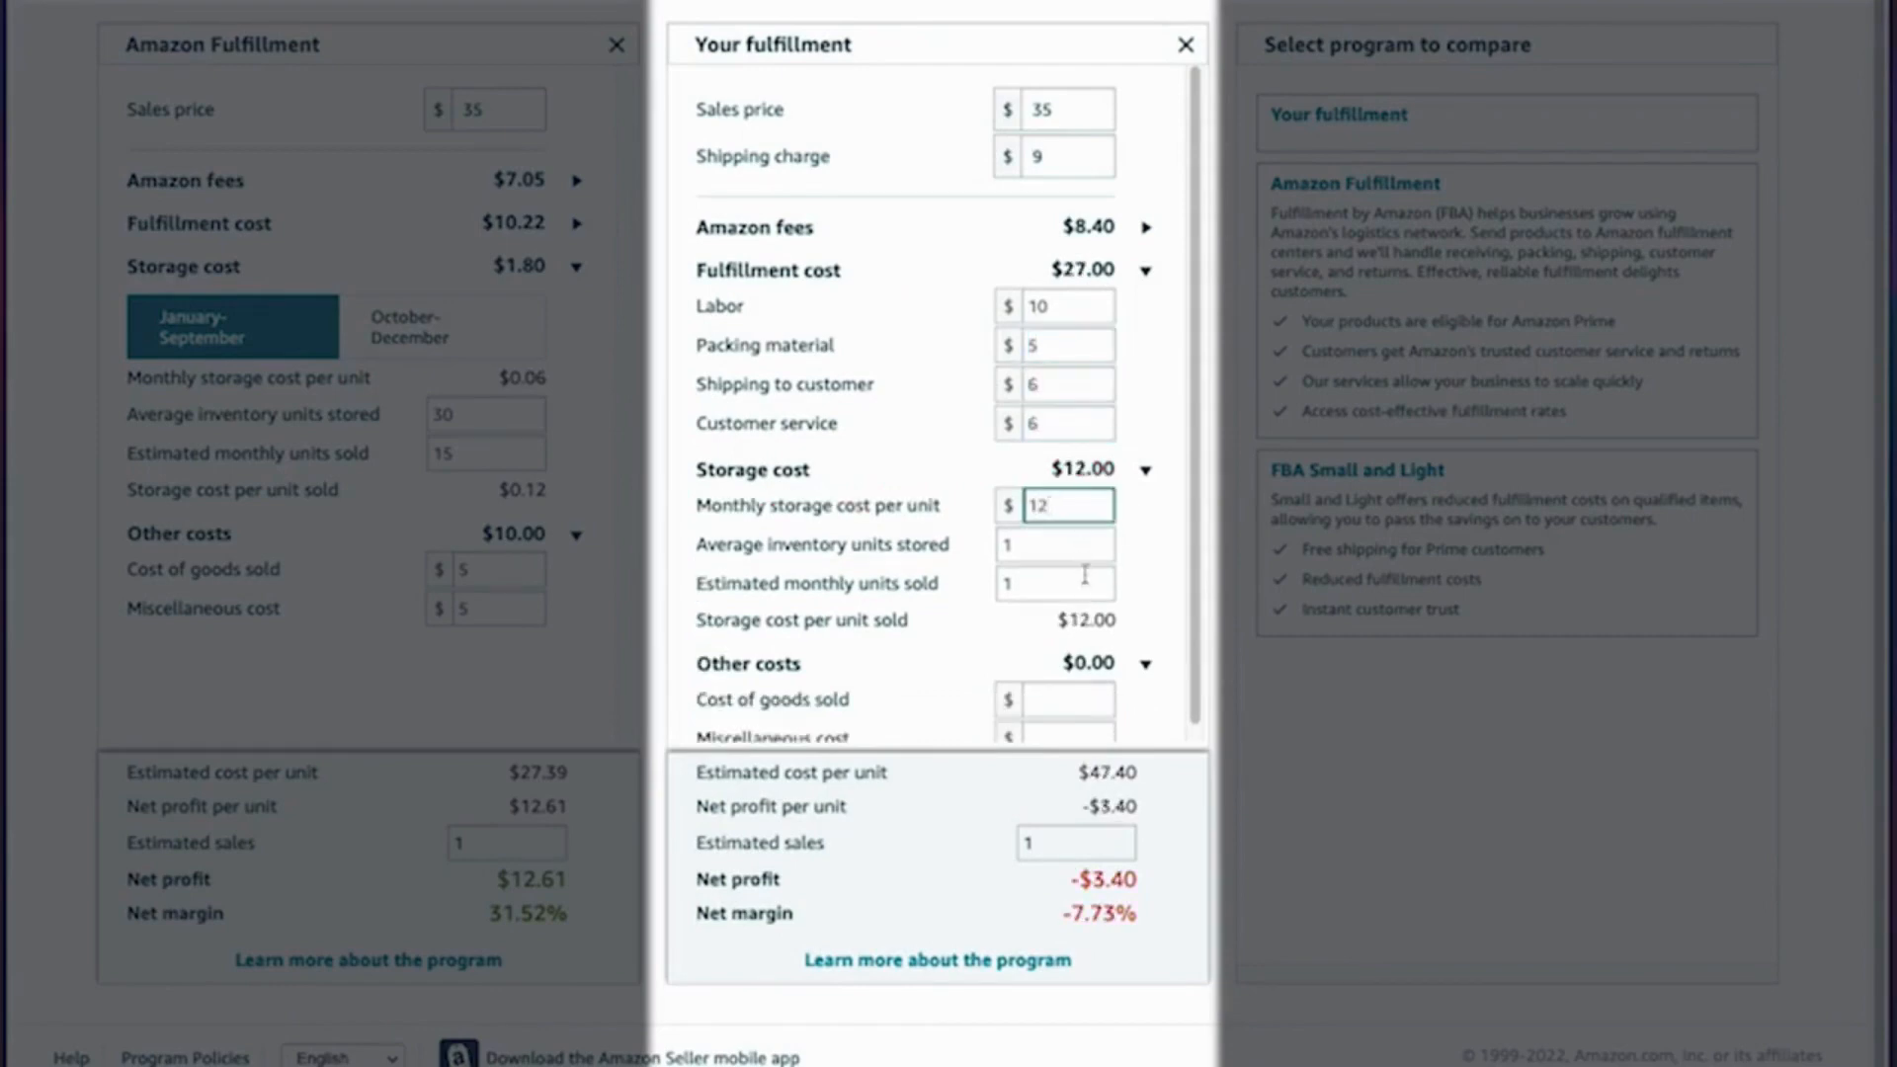
key("Tab")
type("30")
left_click(1031, 585)
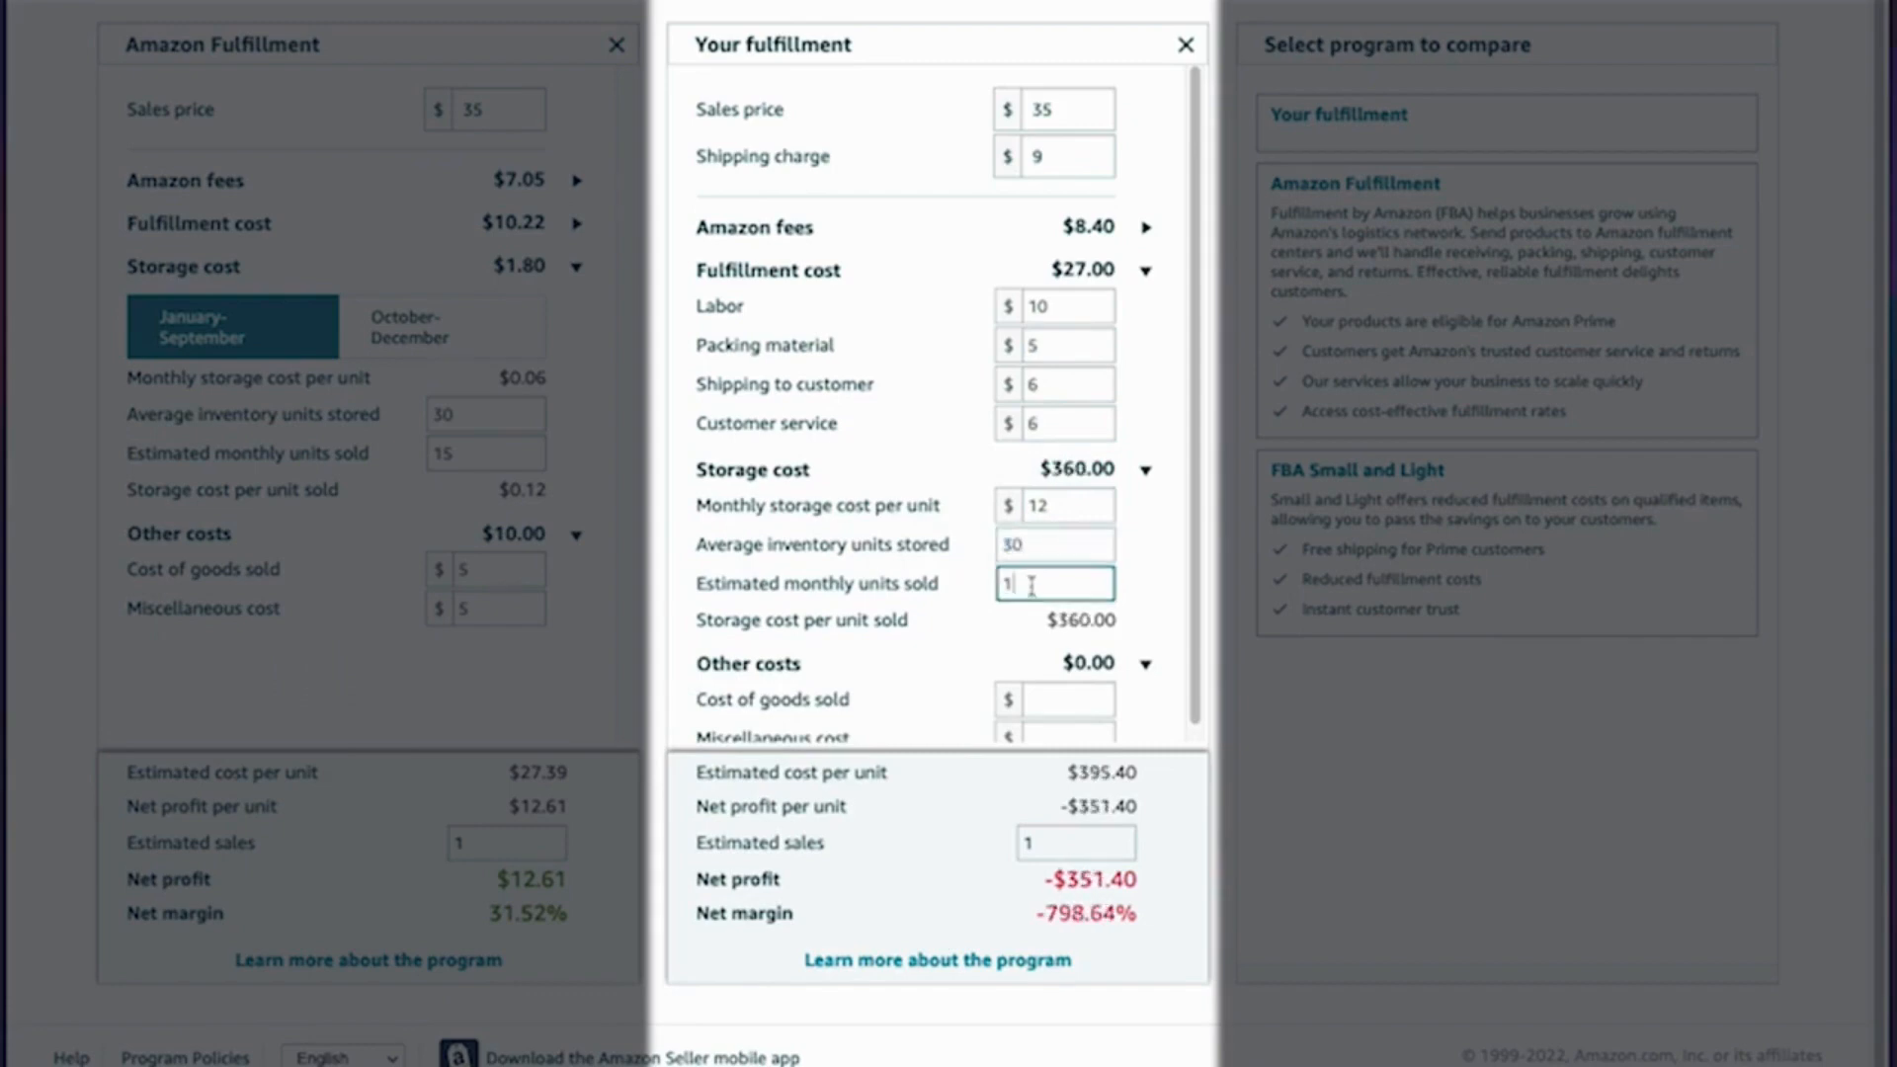
type("5")
- For Your fulfillment, set the cost of goods sold to $5 and the miscellaneous cost to $5
left_click(1058, 686)
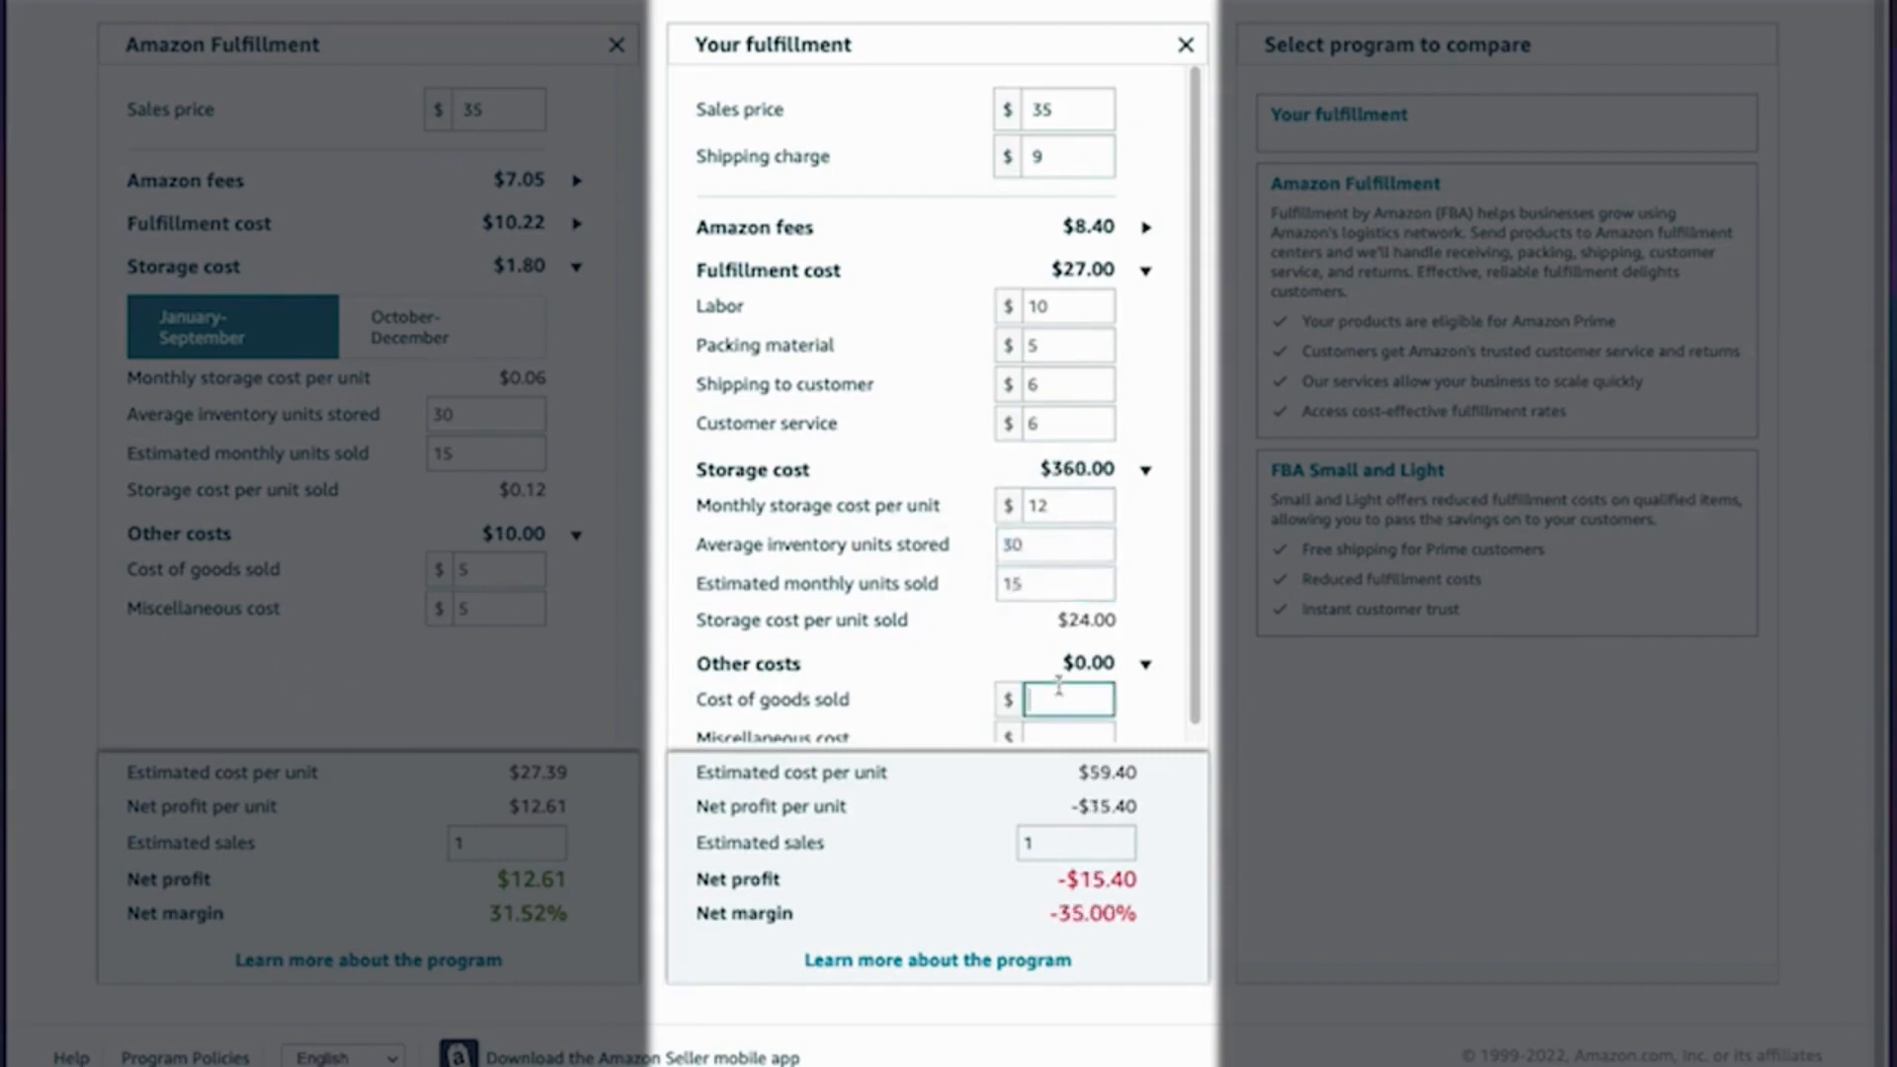
type("5")
left_click(1065, 734)
type("5")
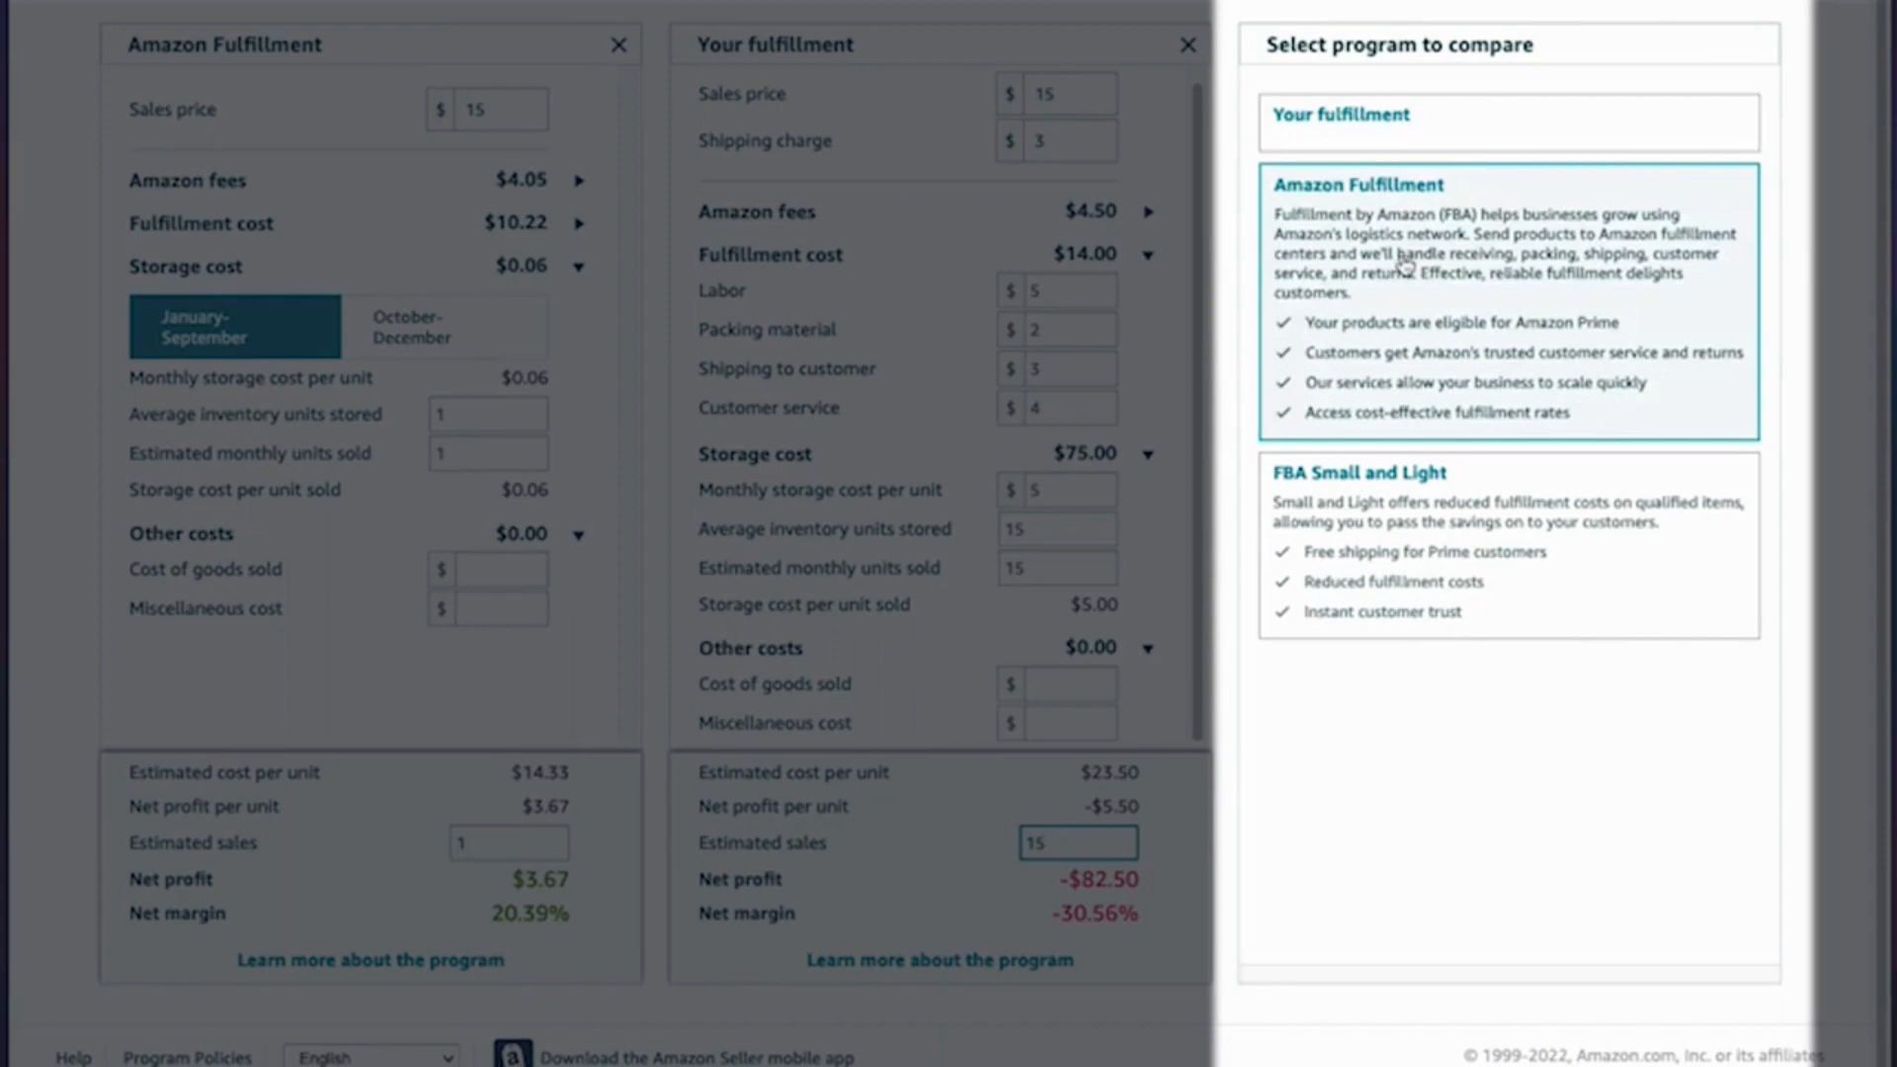
- Add FBA Small and Light to the program comparison, and remove both it and Your fulfillment
left_click(1413, 543)
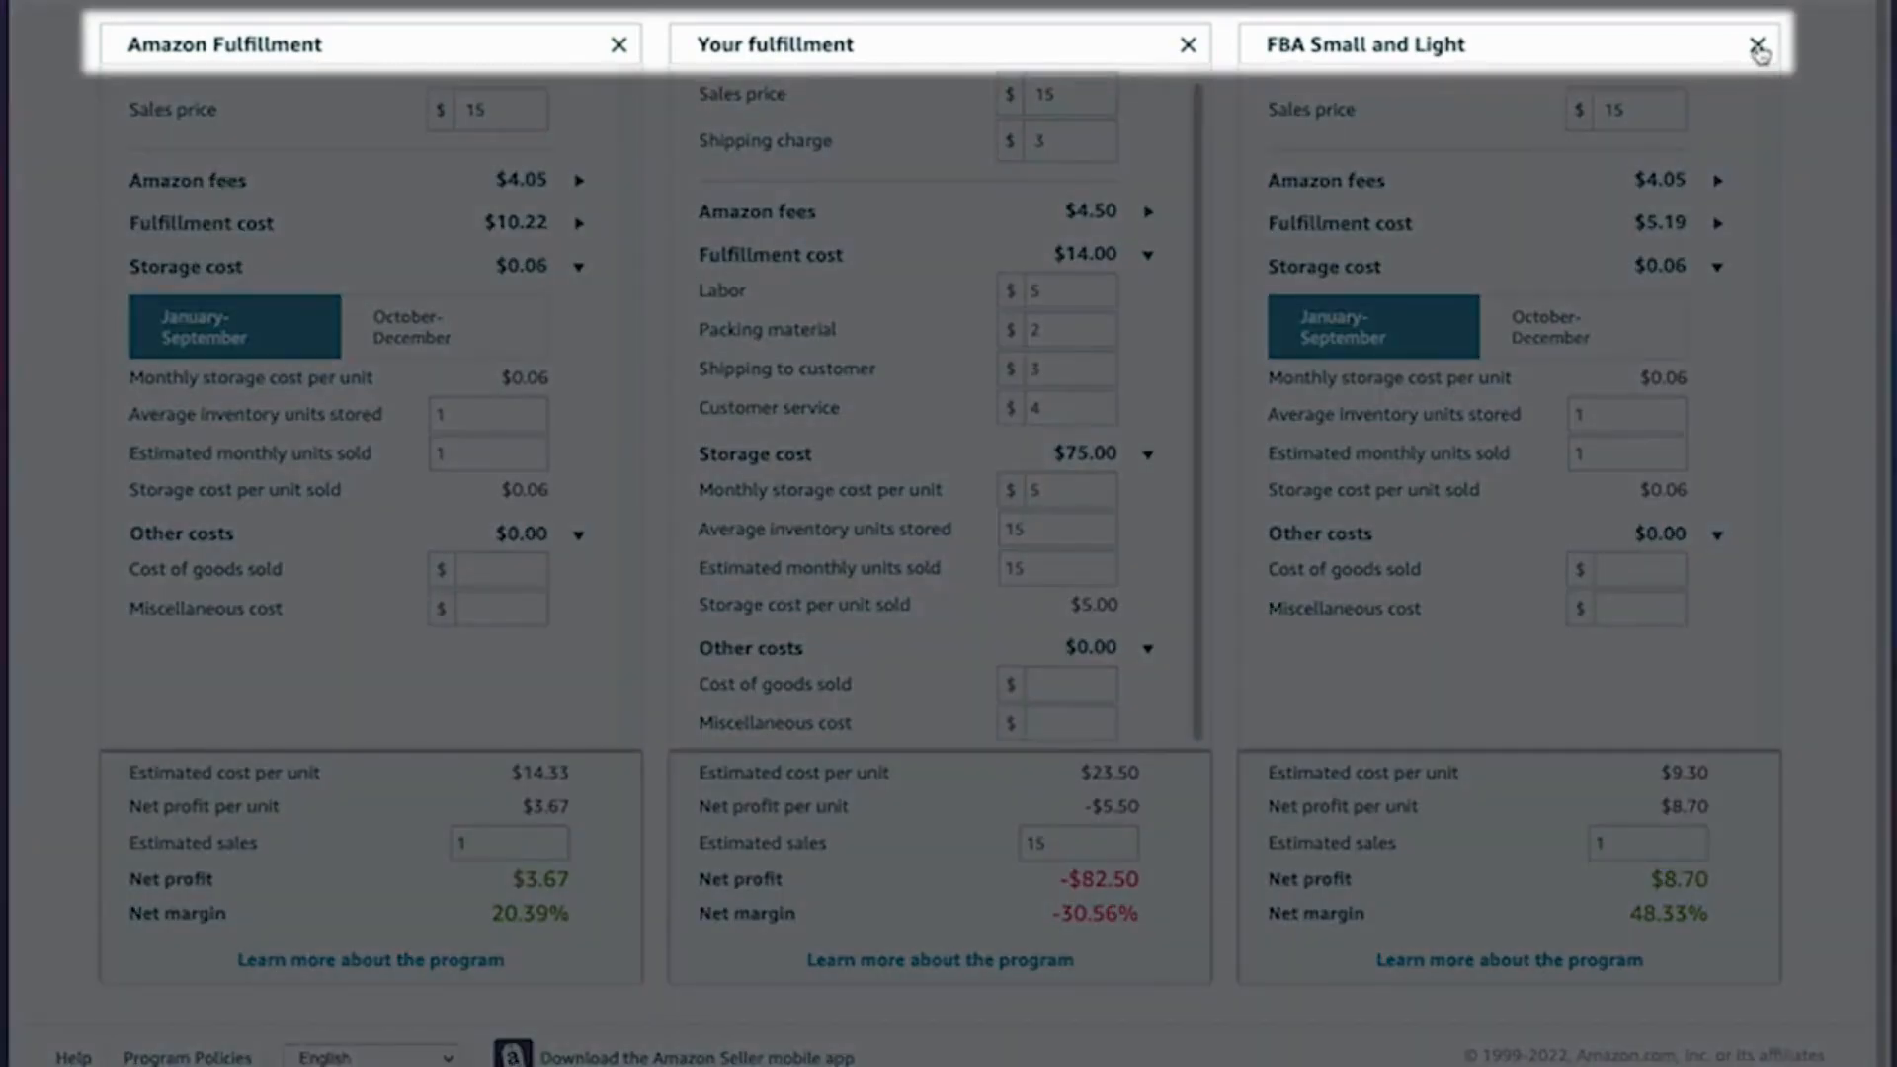
left_click(1758, 45)
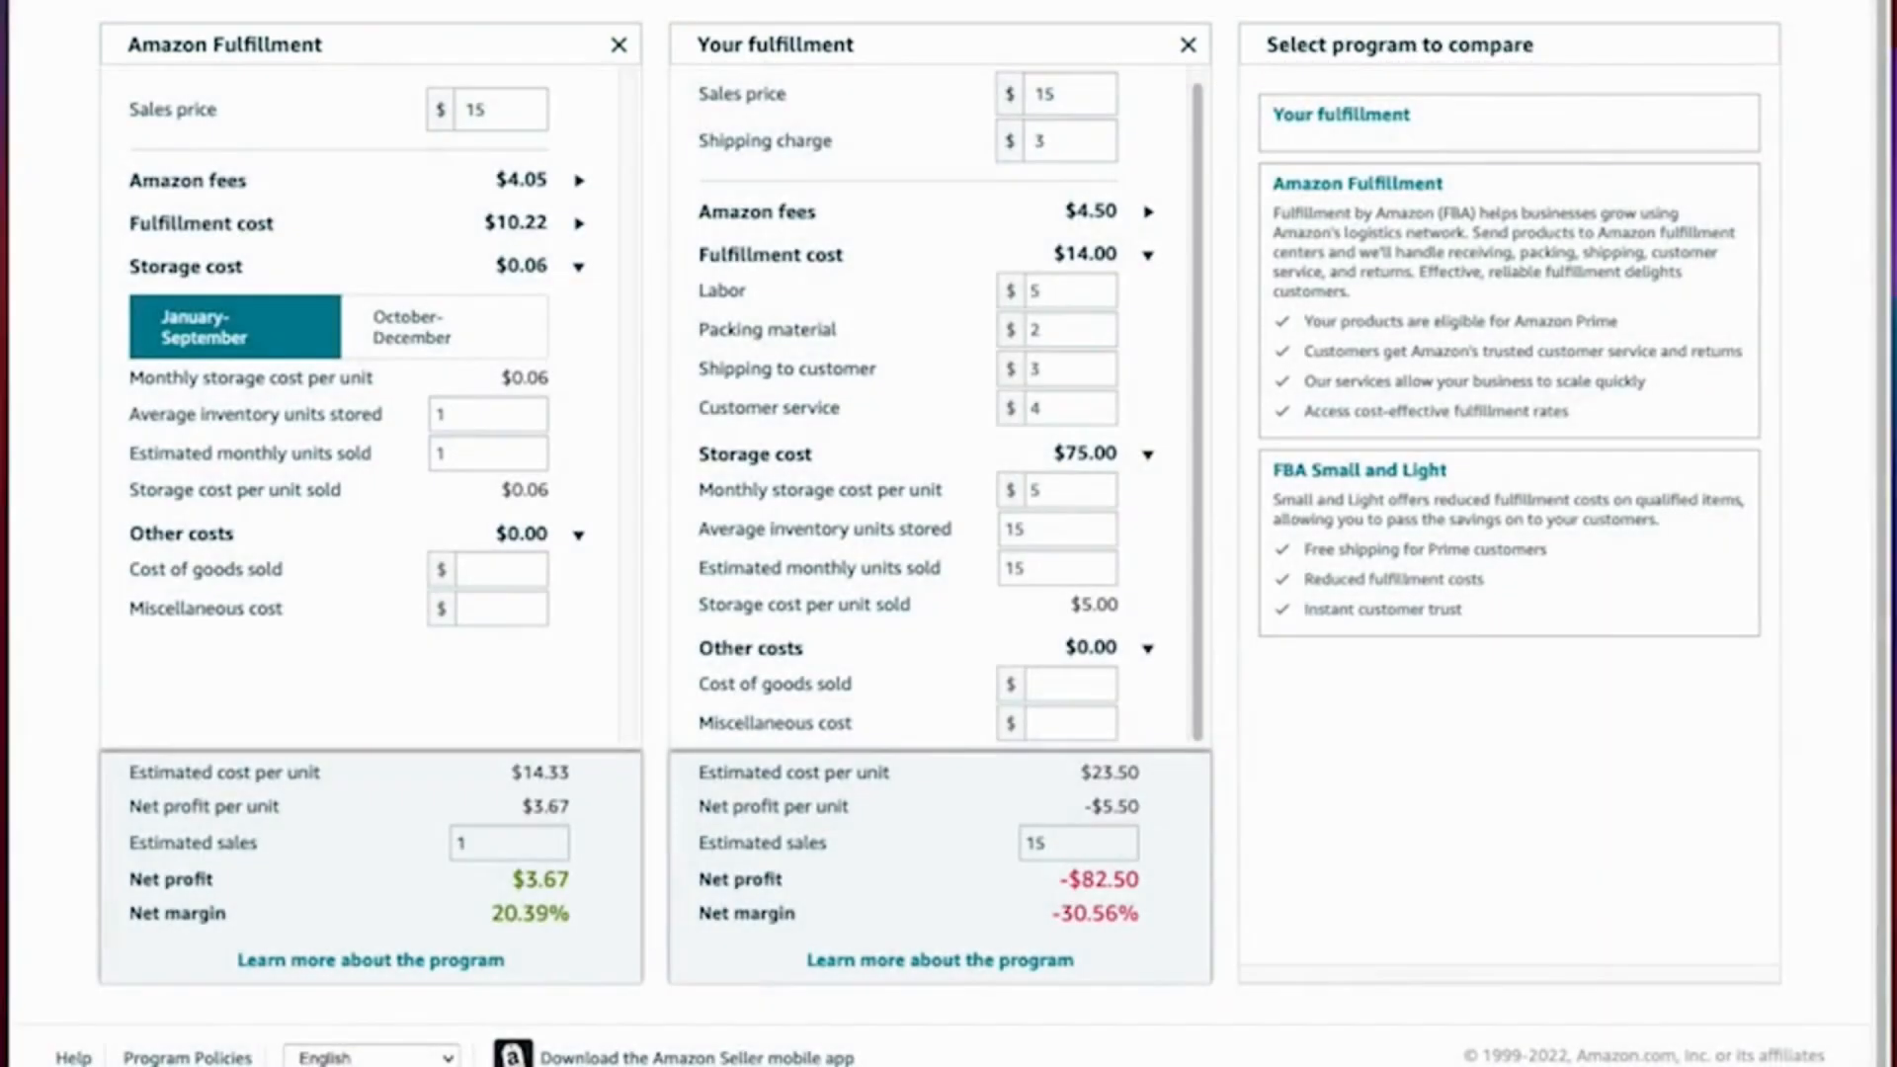
left_click(1189, 45)
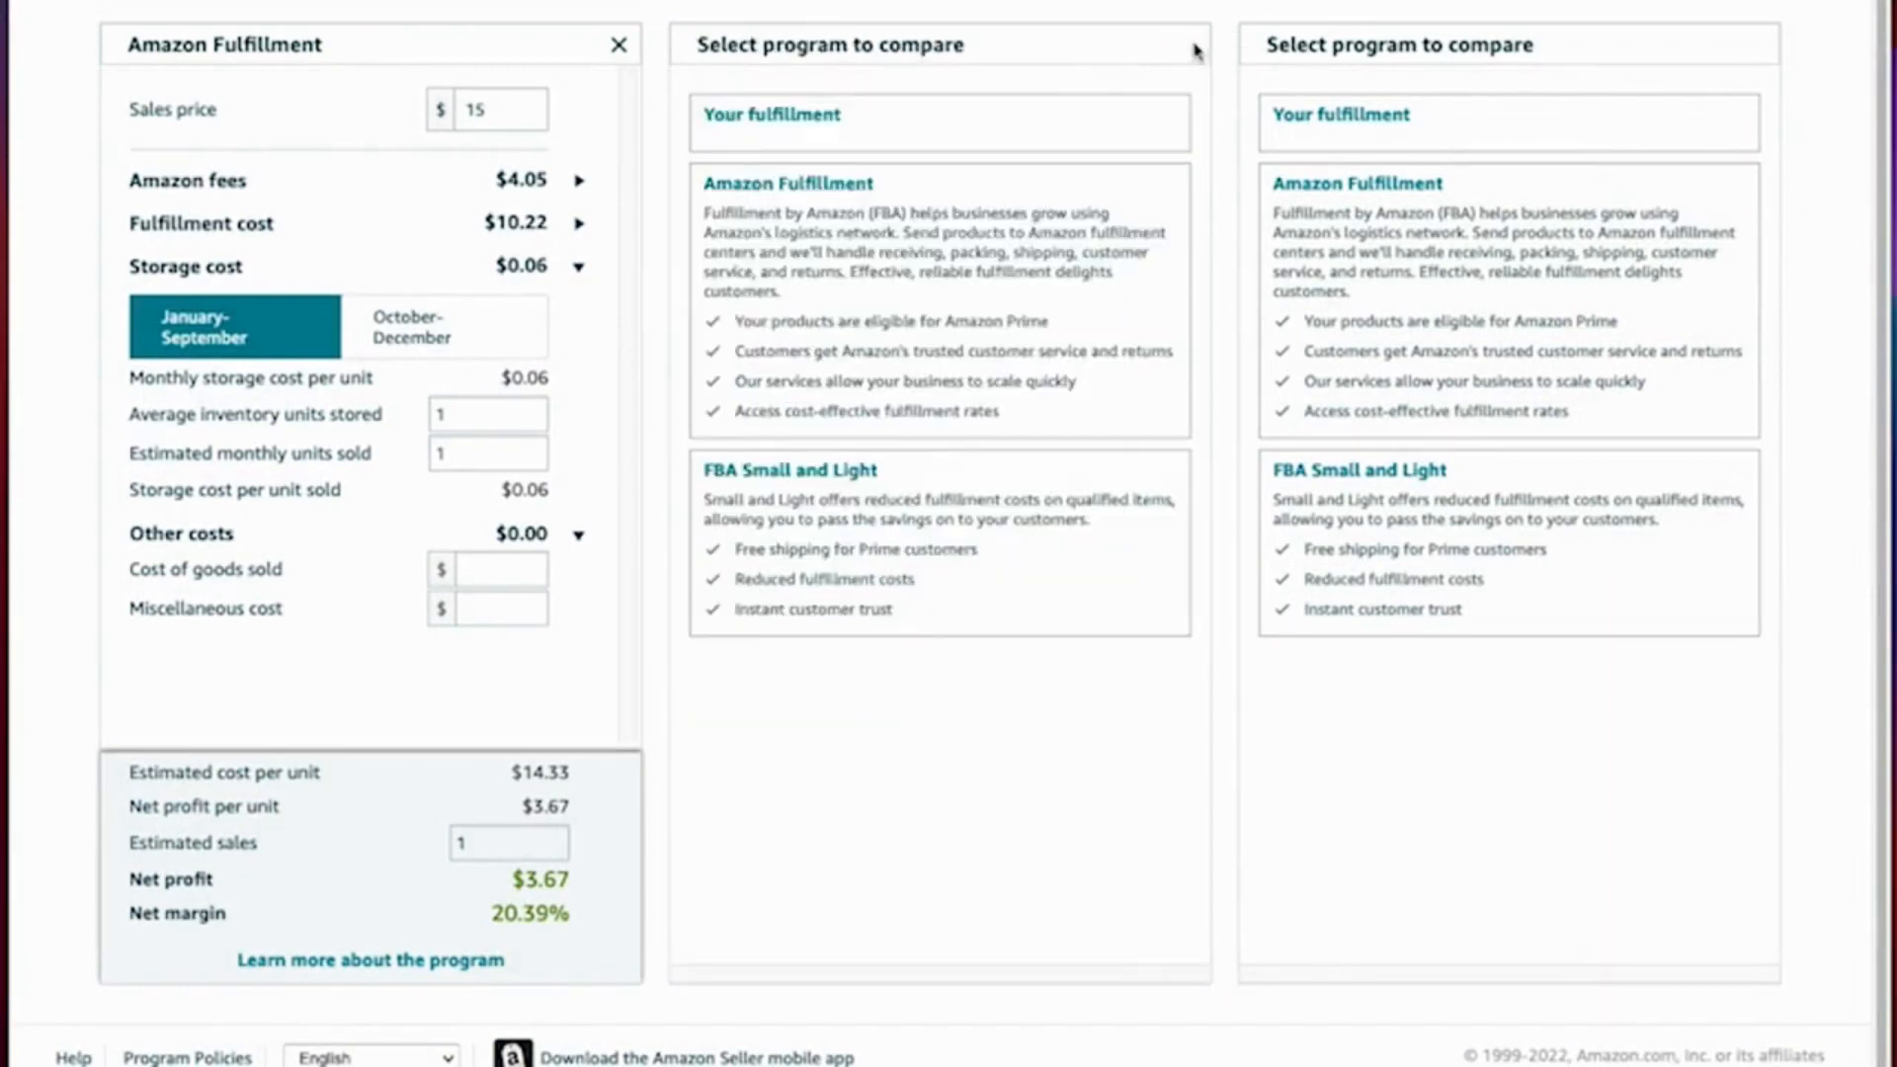